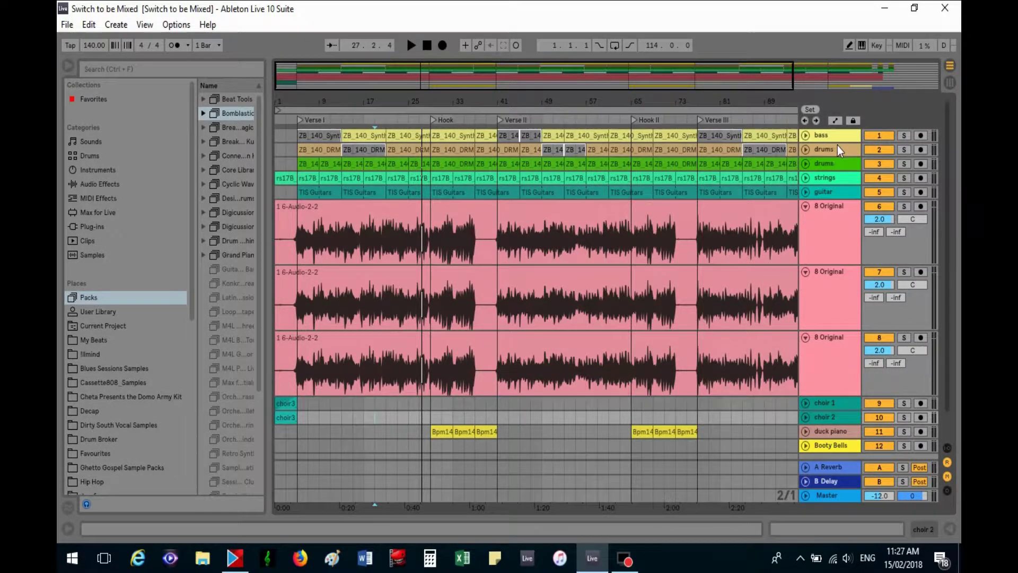
Step: Unfold the bass, both drums, strings and guitar tracks to show their clip waveforms
left_click(806, 137)
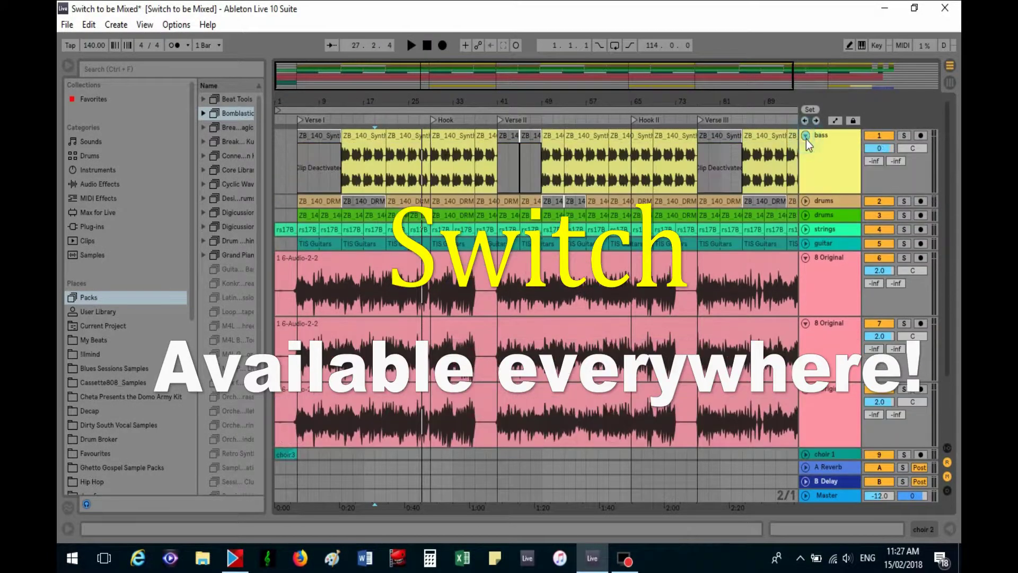
left_click(806, 200)
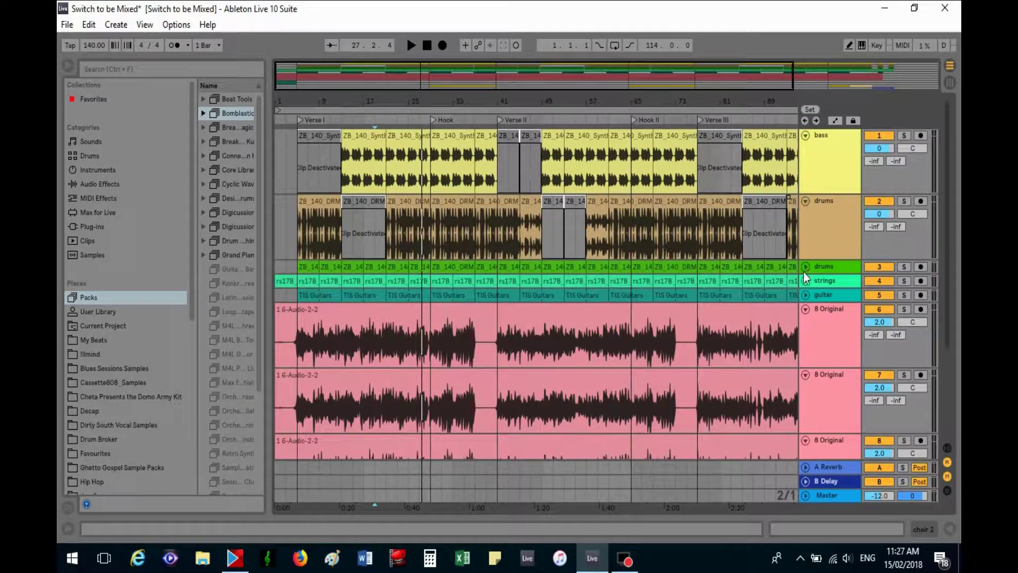
left_click(806, 266)
left_click(806, 332)
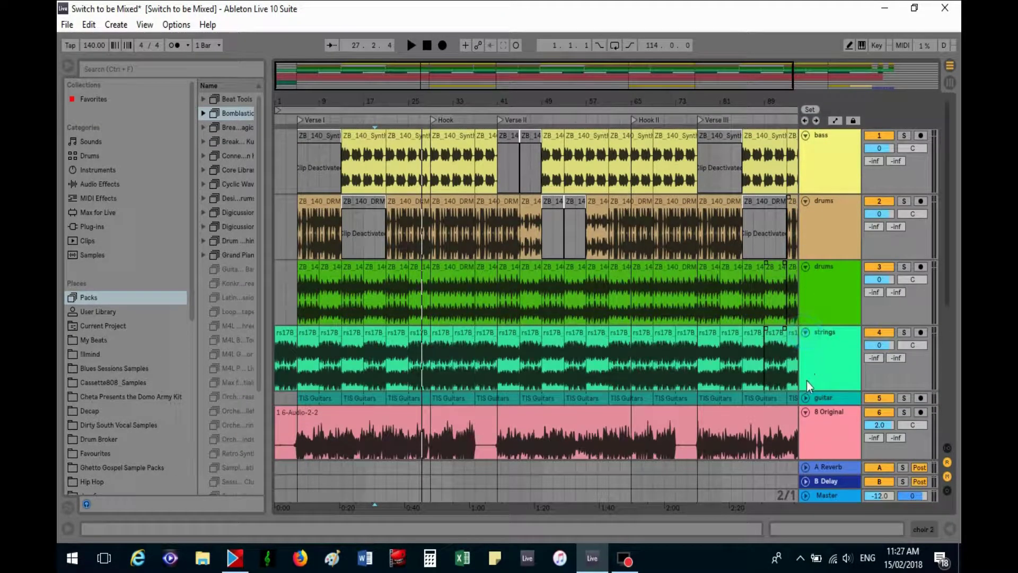
left_click(805, 397)
scroll(689, 287, "down", 3)
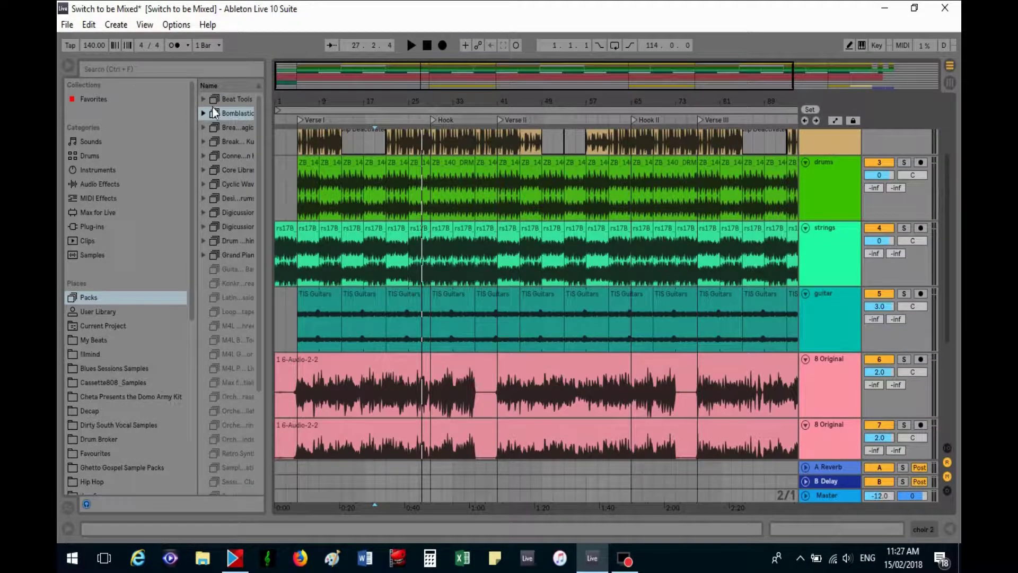
scroll(603, 273, "up", 4)
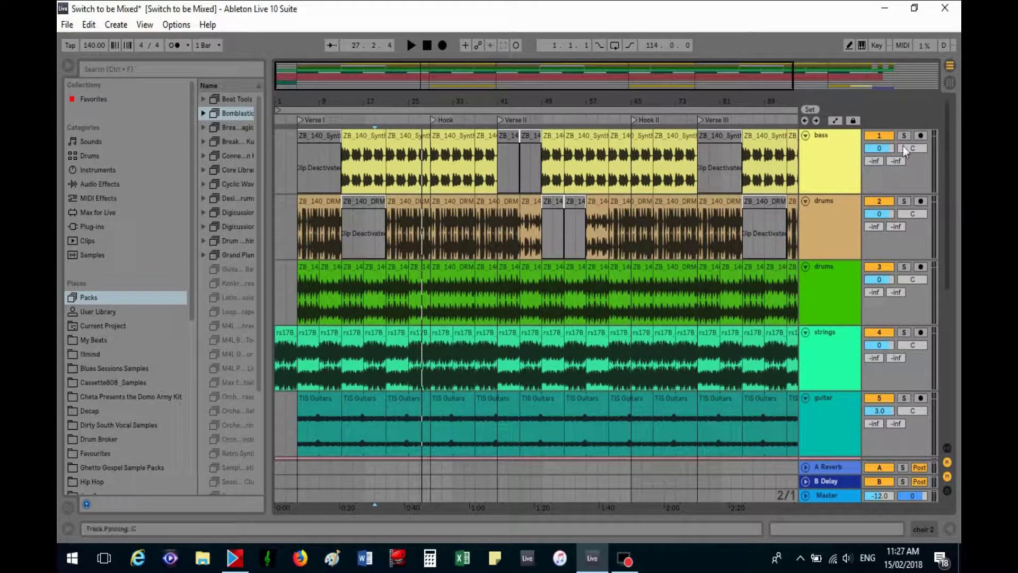
left_click(948, 82)
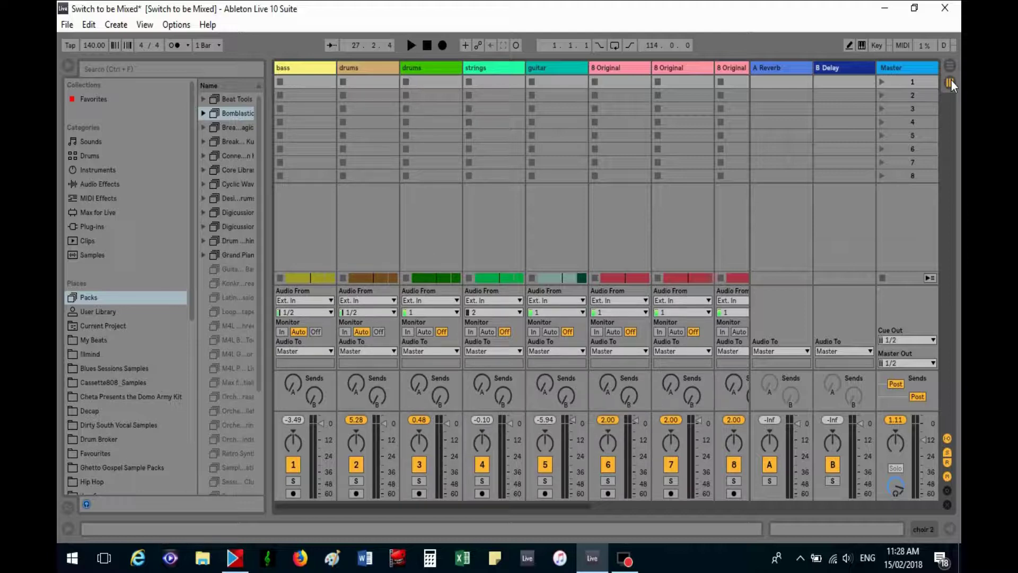
key("Tab")
key("Tab")
left_click(951, 81)
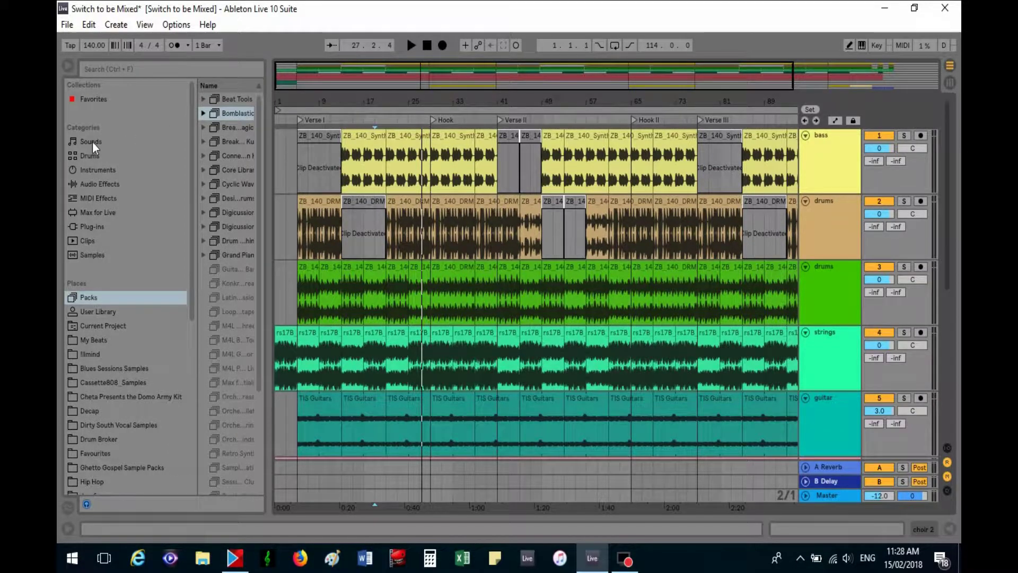
Step: Widen the browser and browse Sounds, expanding the Ambient & Evolving folder
left_click_drag(266, 148, 299, 139)
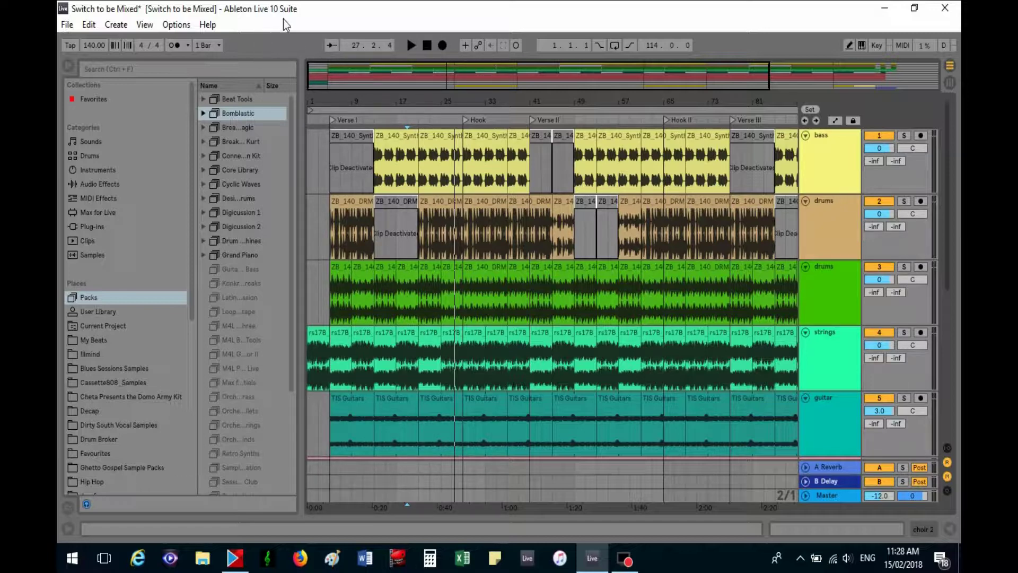
left_click(96, 142)
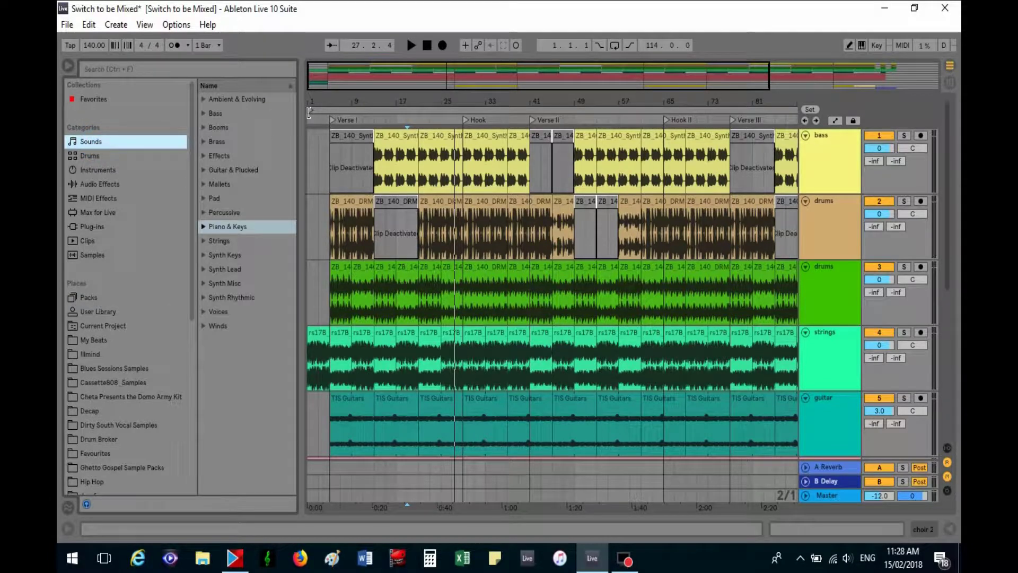
left_click_drag(297, 109, 312, 109)
left_click(203, 99)
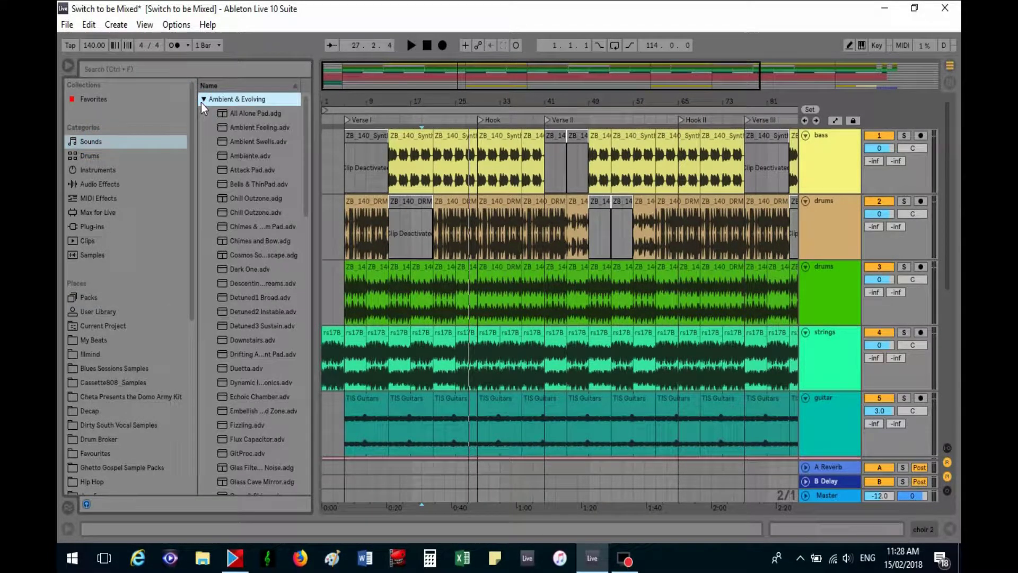
left_click_drag(313, 159, 377, 146)
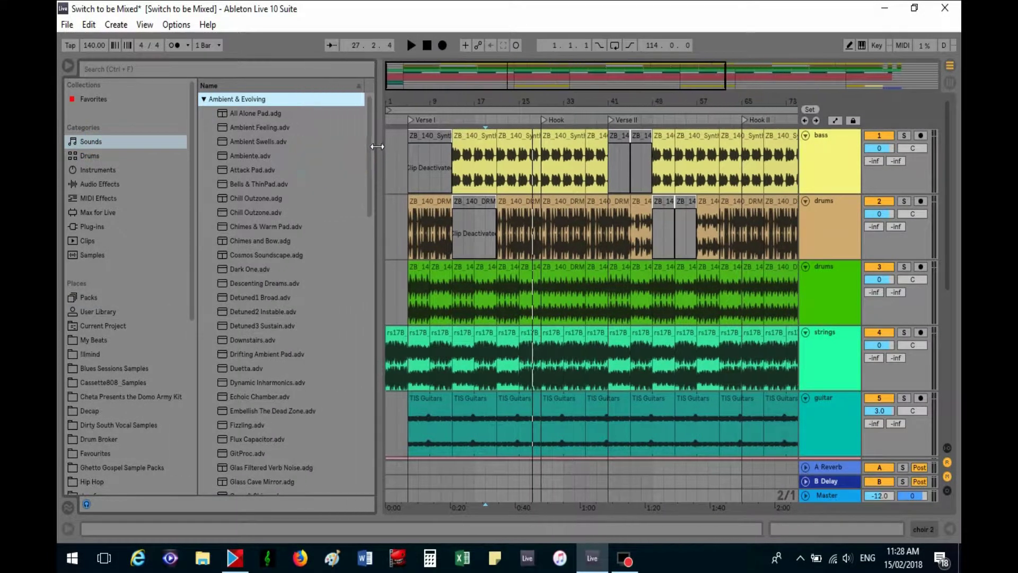
scroll(320, 206, "down", 7)
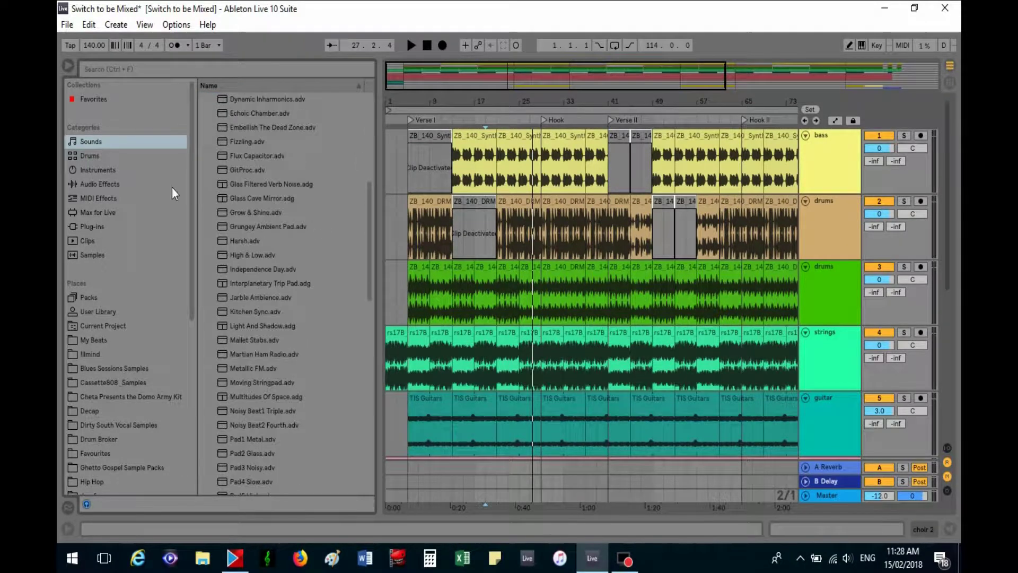
Step: Browse the Drums category's kits, then list the Instruments category
left_click(93, 155)
scroll(294, 211, "down", 5)
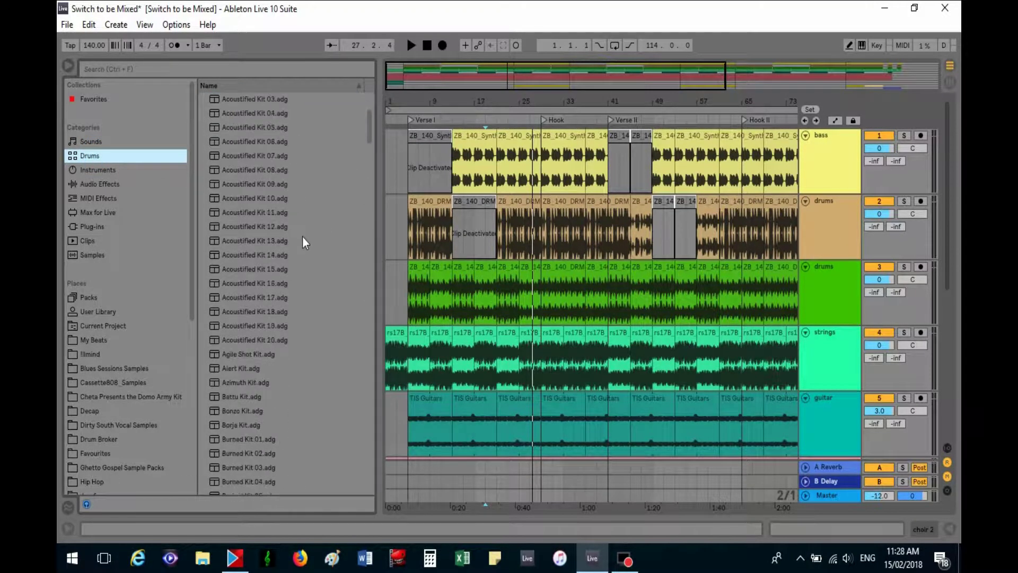
left_click_drag(371, 138, 368, 334)
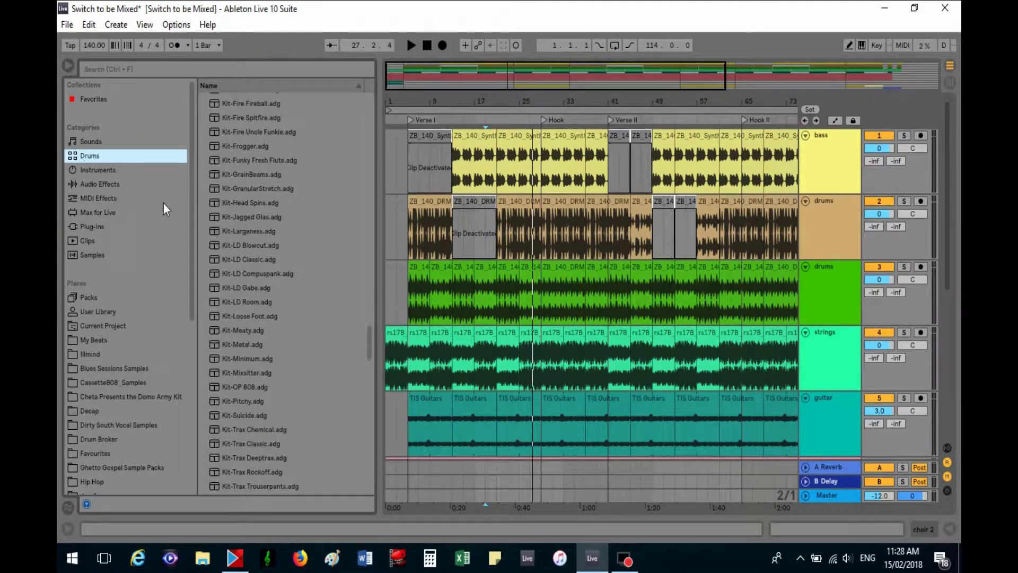
left_click(102, 170)
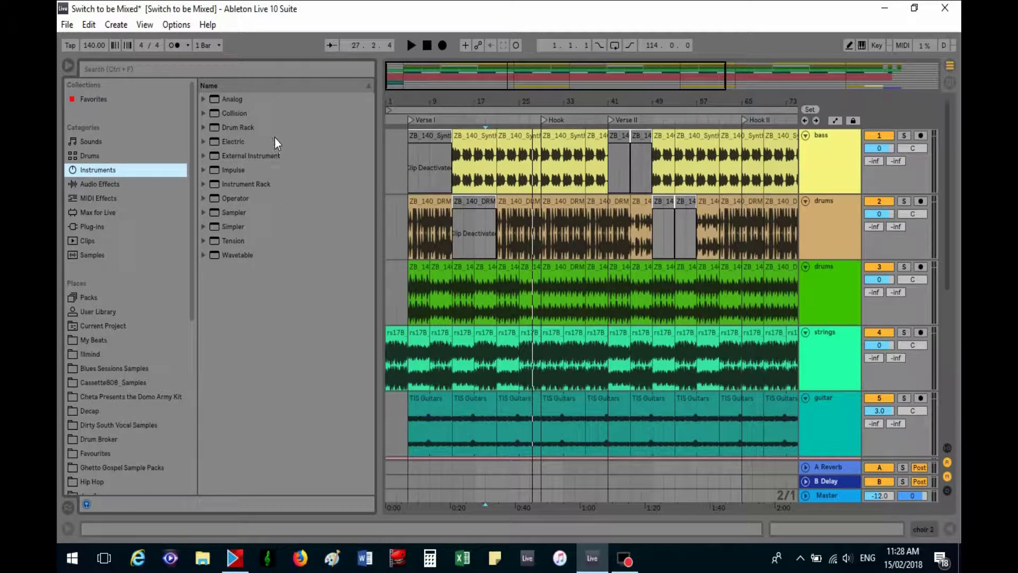
Step: Select Drum Rack among the instruments, expanding and collapsing its folder
left_click(235, 131)
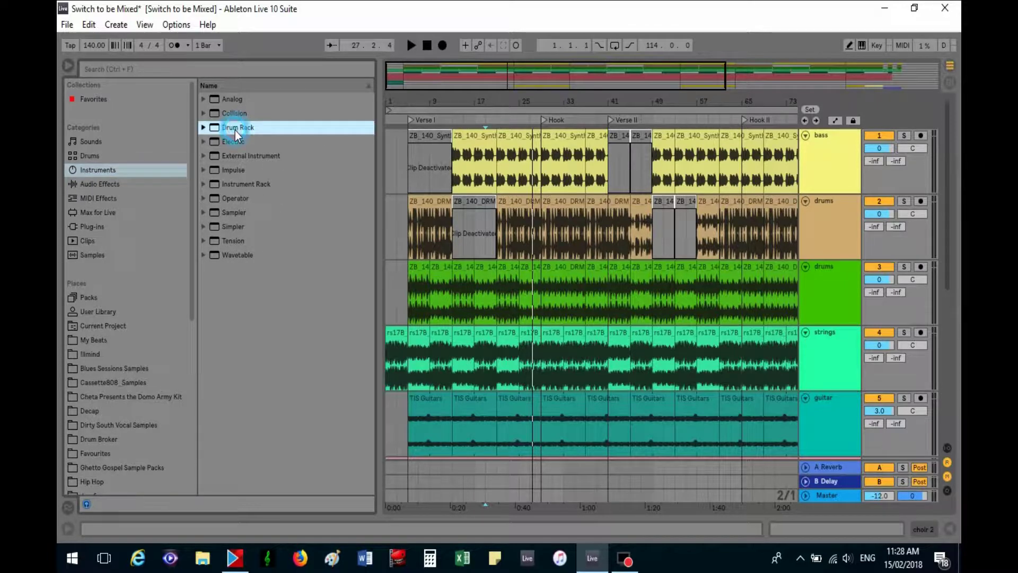
left_click(203, 127)
left_click(204, 129)
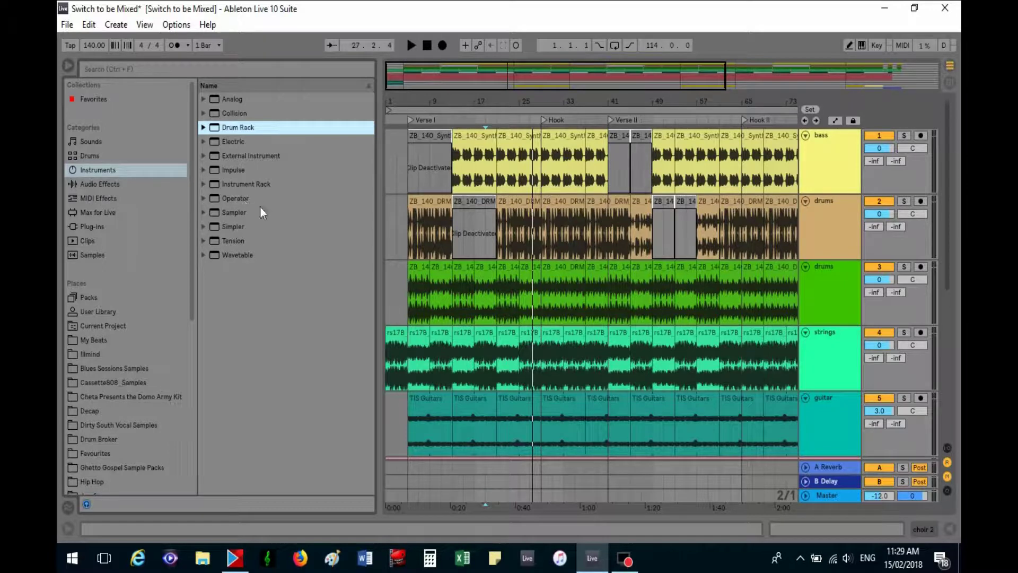
Step: List the Audio Effects category and scroll from Amp through Vocoder
left_click(100, 184)
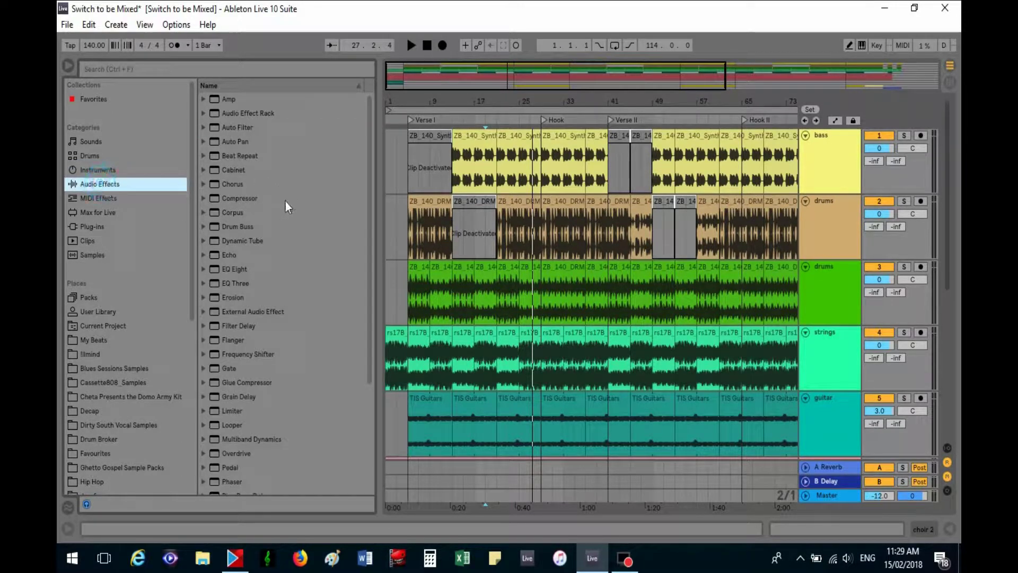
scroll(282, 167, "down", 3)
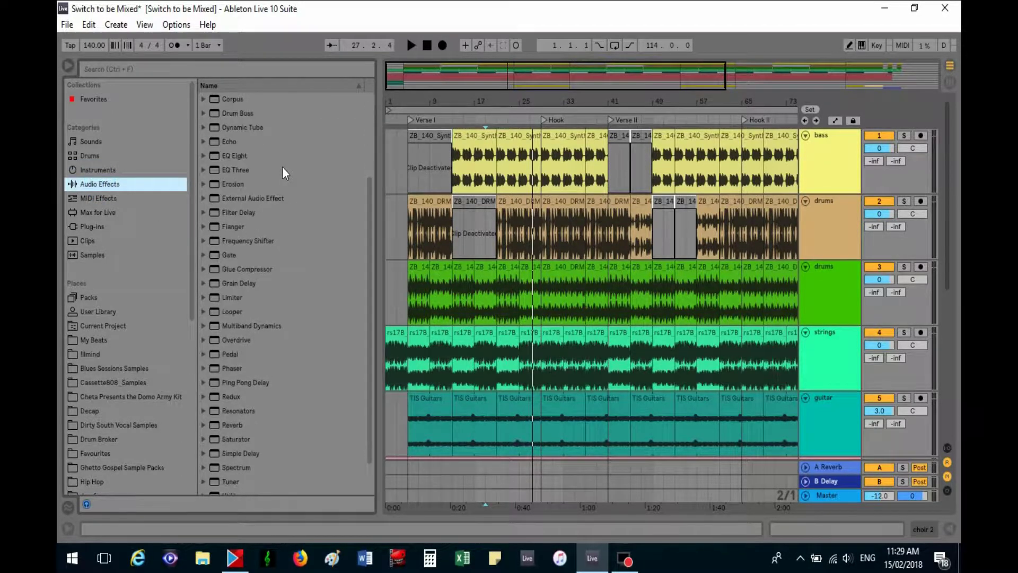
scroll(284, 173, "down", 1)
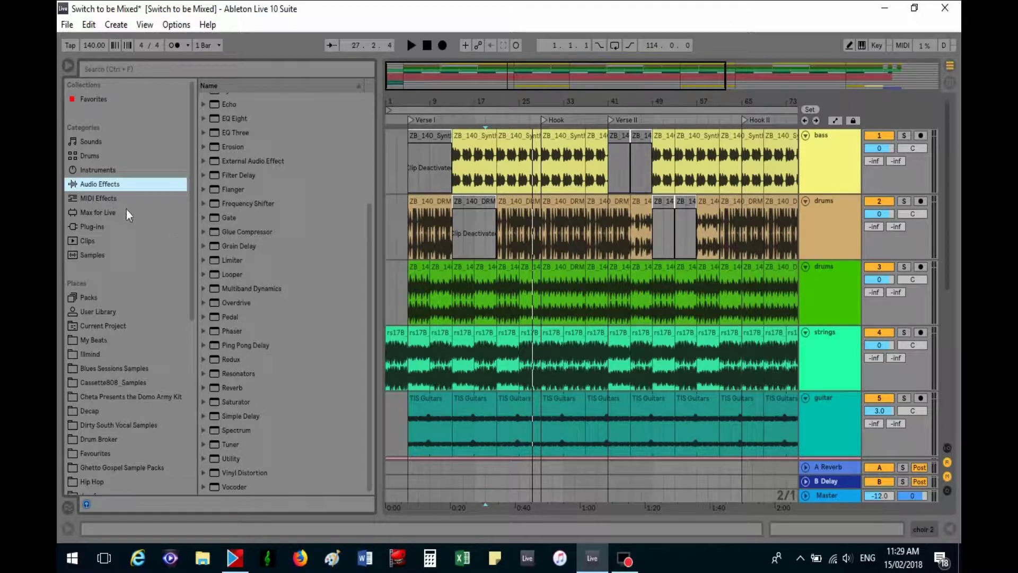
Step: Step through MIDI Effects and Max for Live to the Clips category's .alc files
left_click(106, 201)
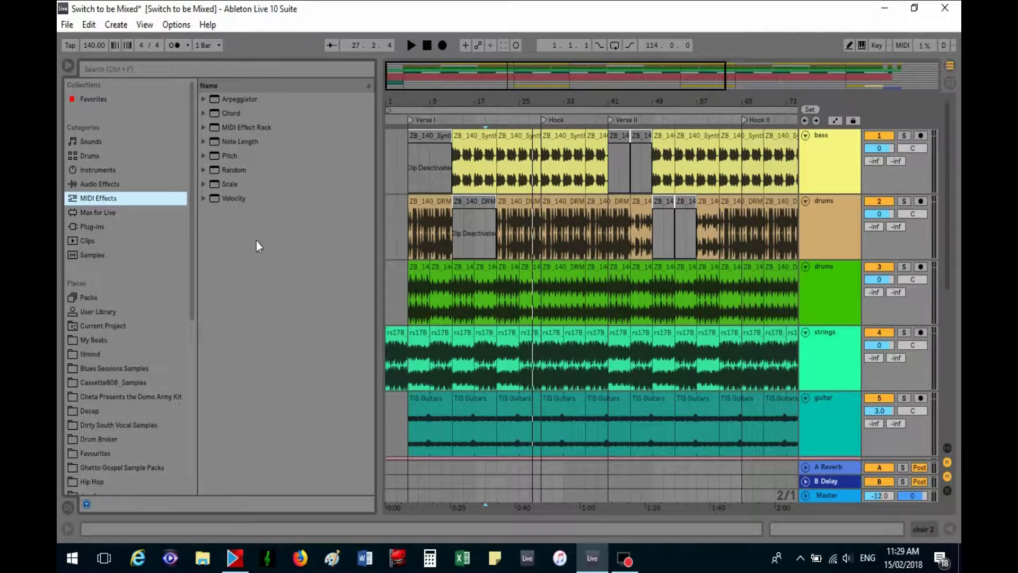
left_click(104, 218)
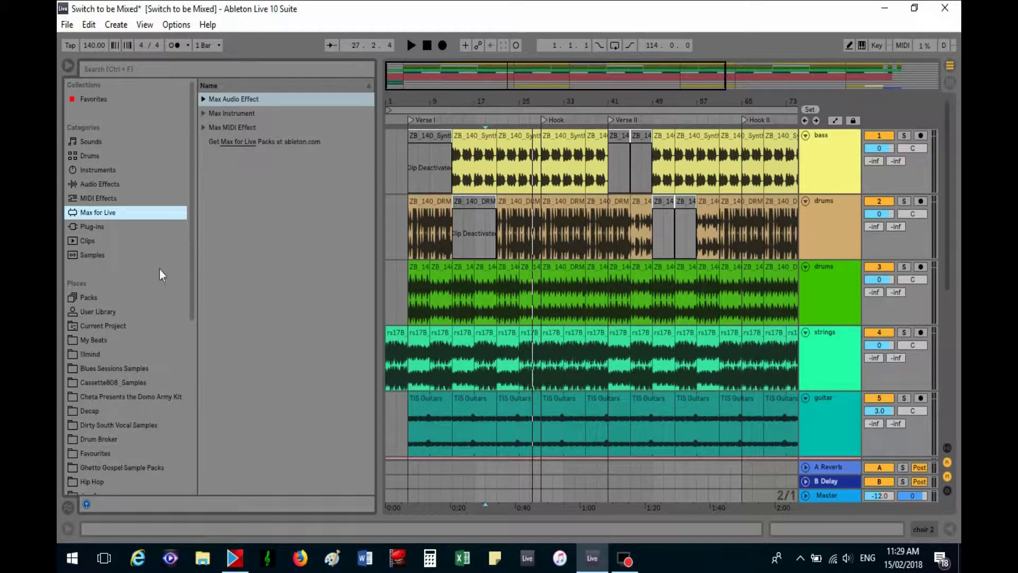
left_click(91, 242)
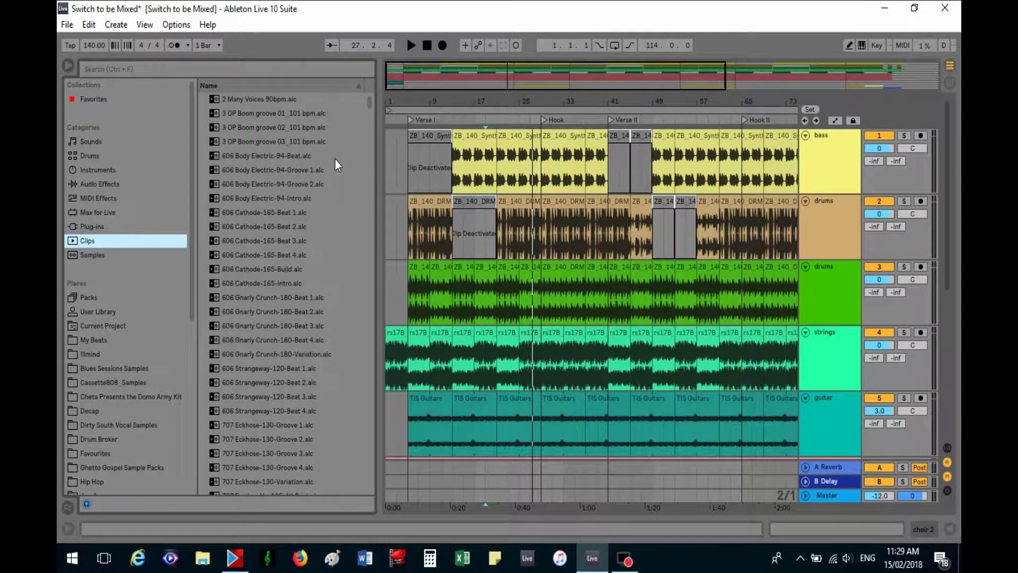
scroll(335, 158, "down", 15)
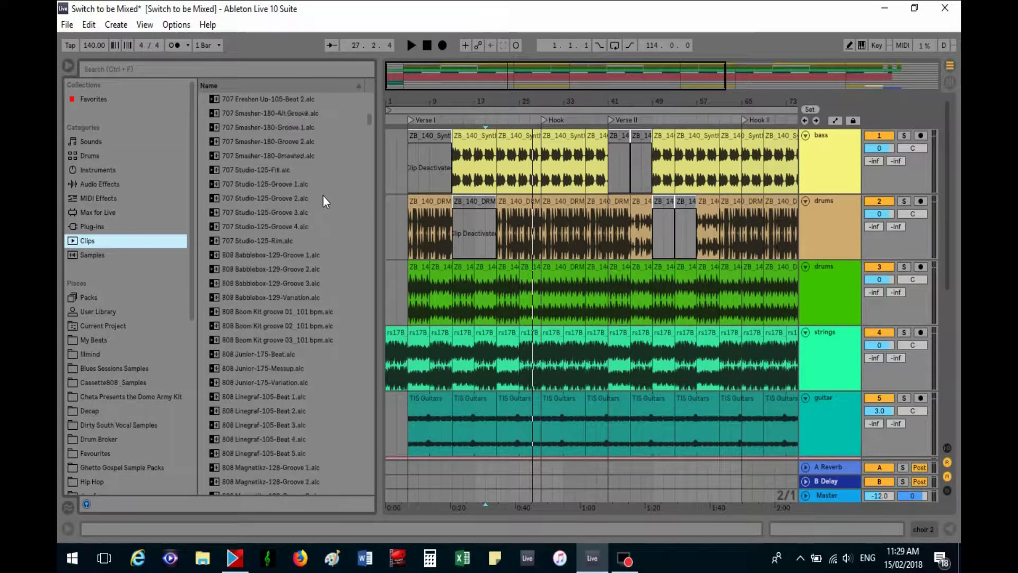
scroll(323, 199, "down", 20)
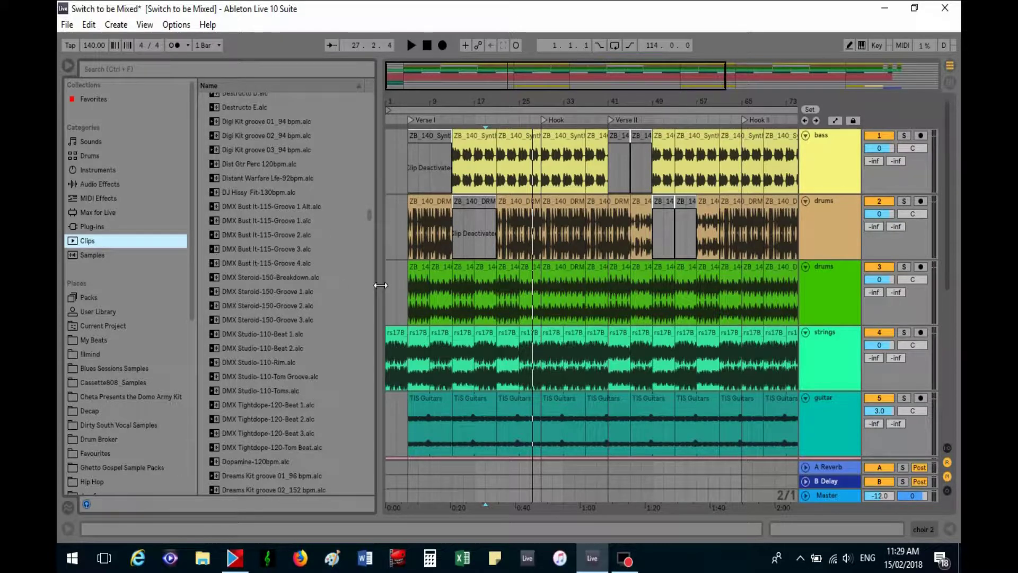
left_click(460, 164)
scroll(310, 304, "down", 9)
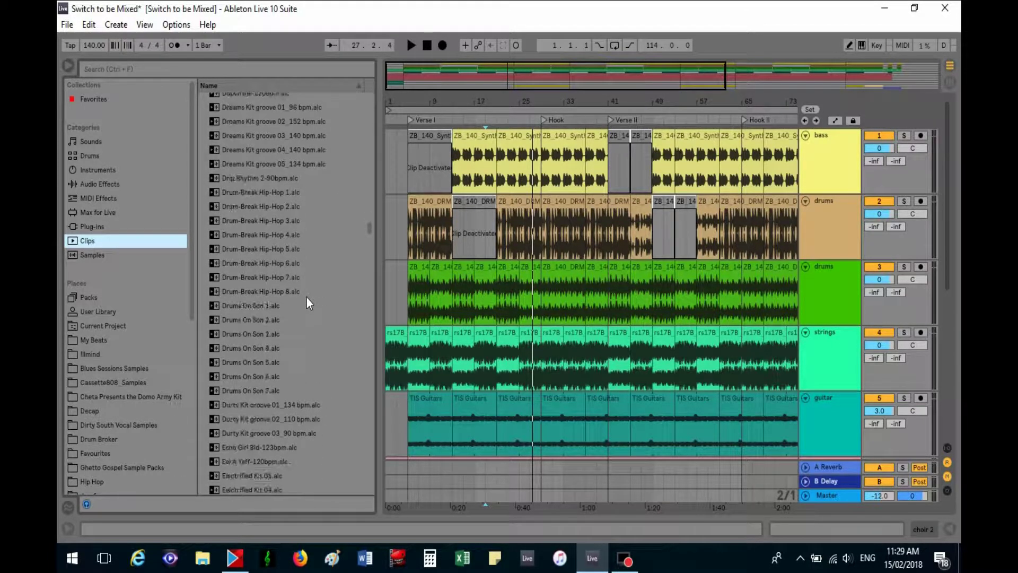
Step: Browse the Samples category down to the GrandPiano, Guiro and Guitar Chord .aif files
left_click(103, 256)
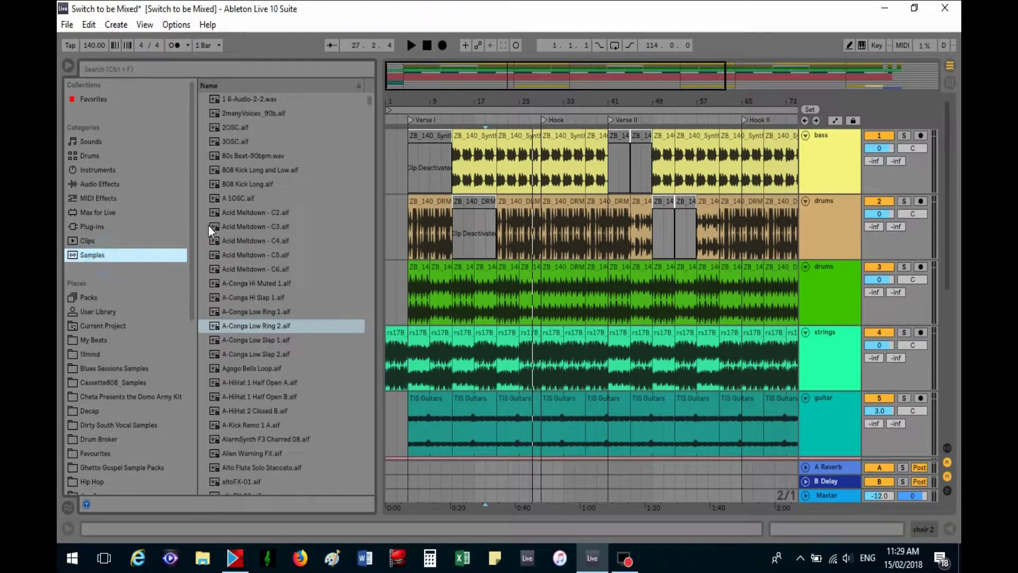
scroll(326, 183, "down", 5)
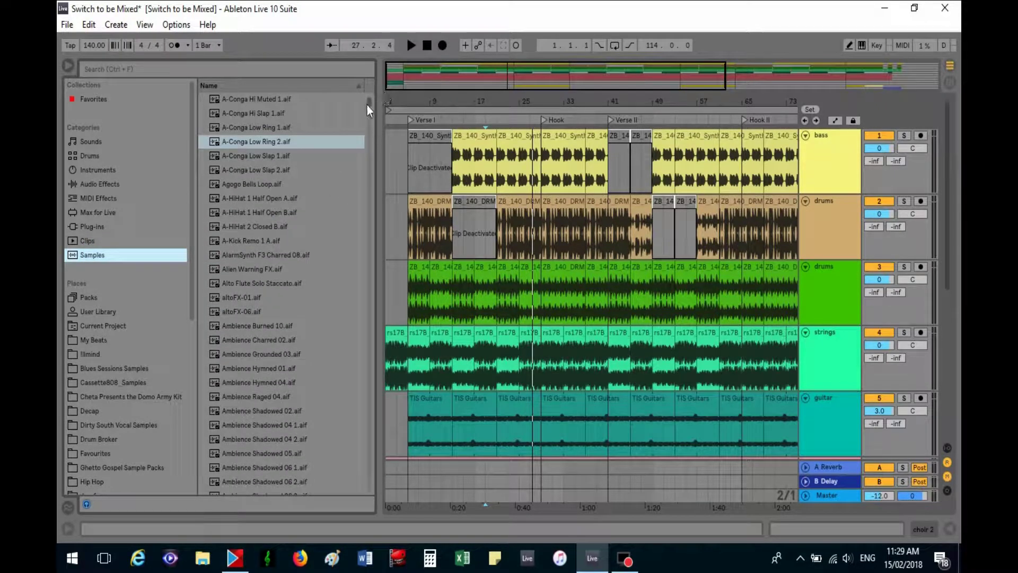
left_click_drag(369, 103, 367, 208)
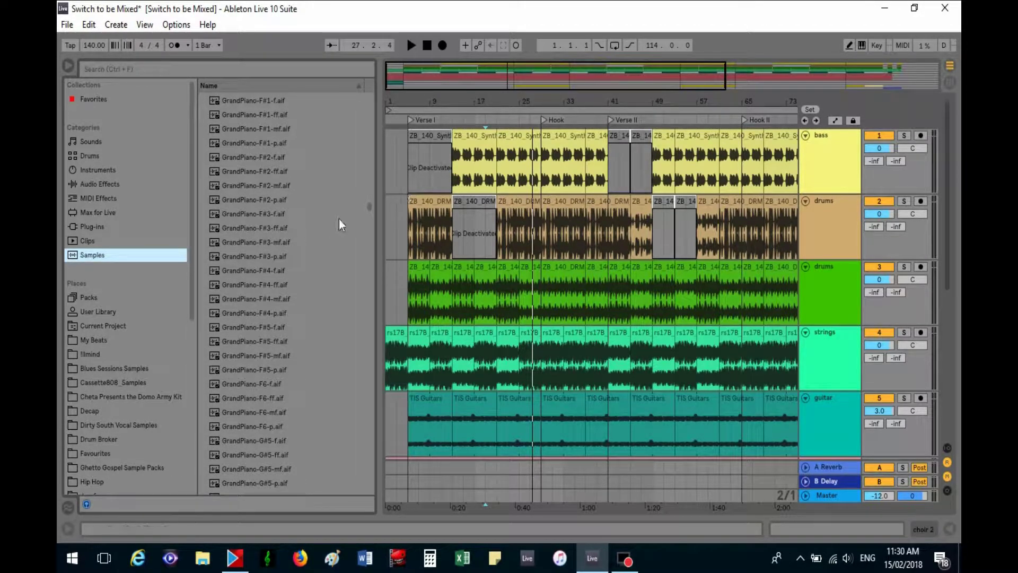
scroll(331, 221, "down", 6)
scroll(309, 261, "down", 2)
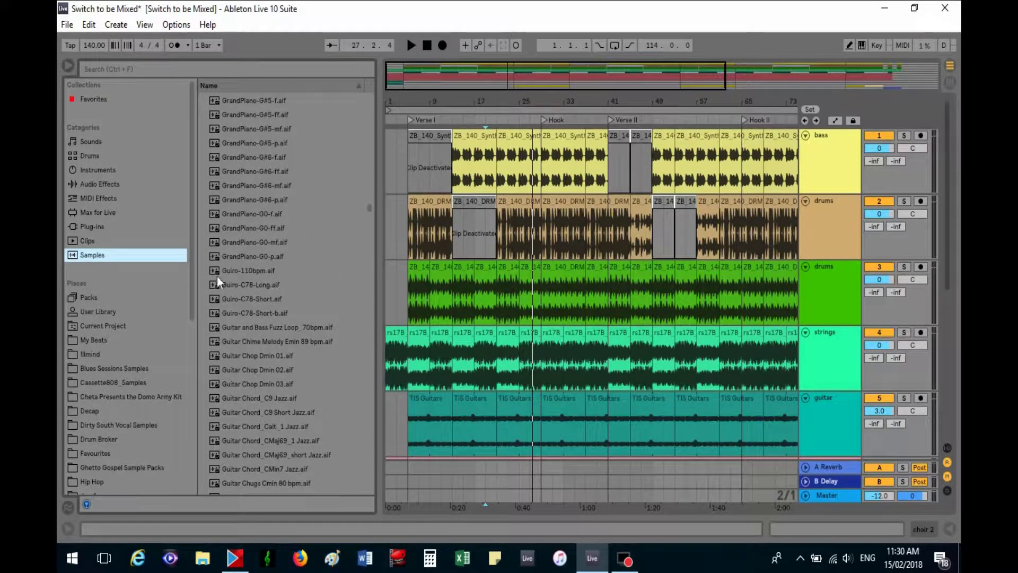
left_click(193, 249)
Step: Show the installed Packs and expand Bomblastic and Break Selection by Sample Magic
left_click_drag(192, 250, 179, 336)
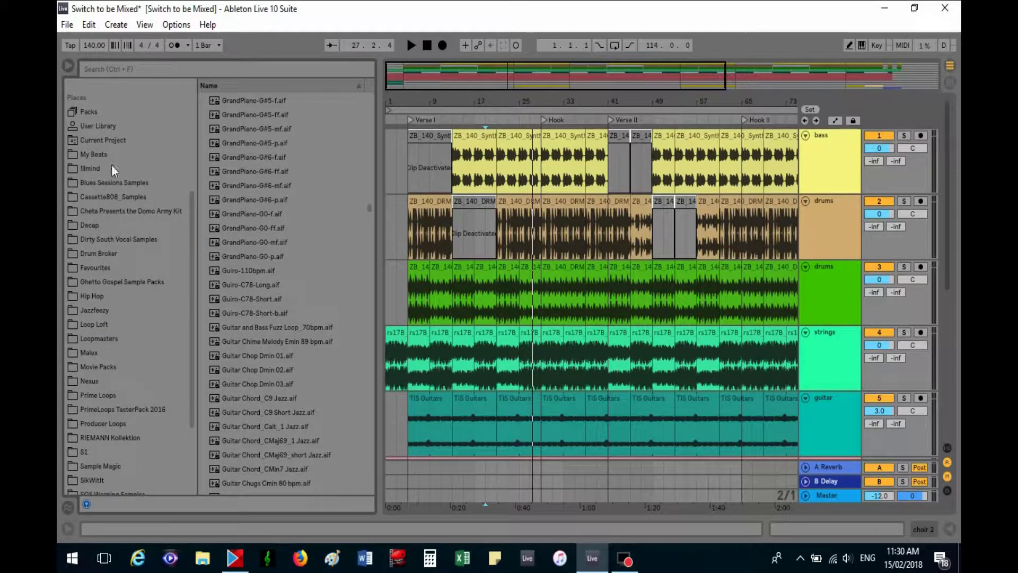
left_click(89, 113)
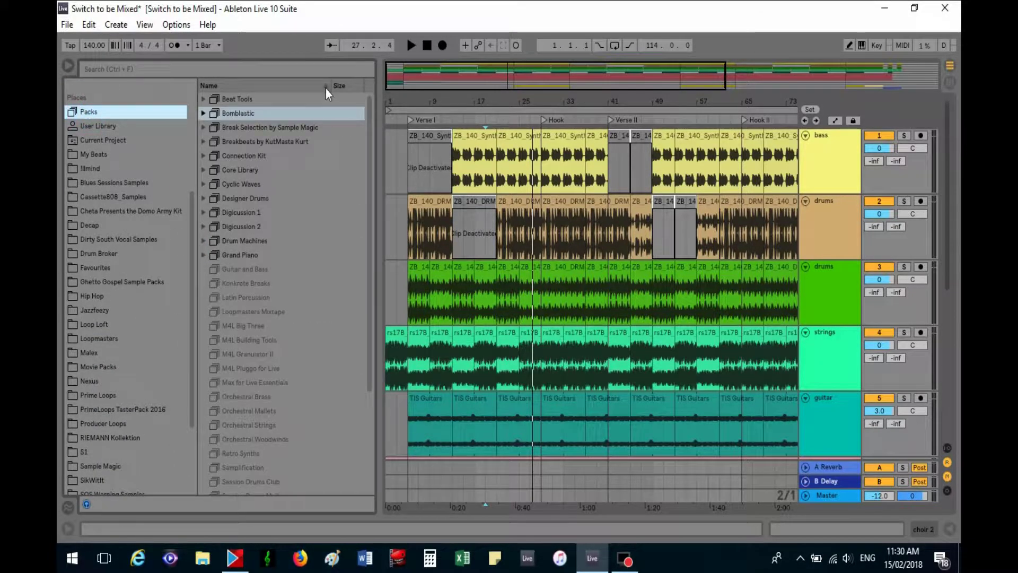
left_click_drag(370, 125, 369, 231)
left_click_drag(370, 269, 369, 100)
left_click(203, 113)
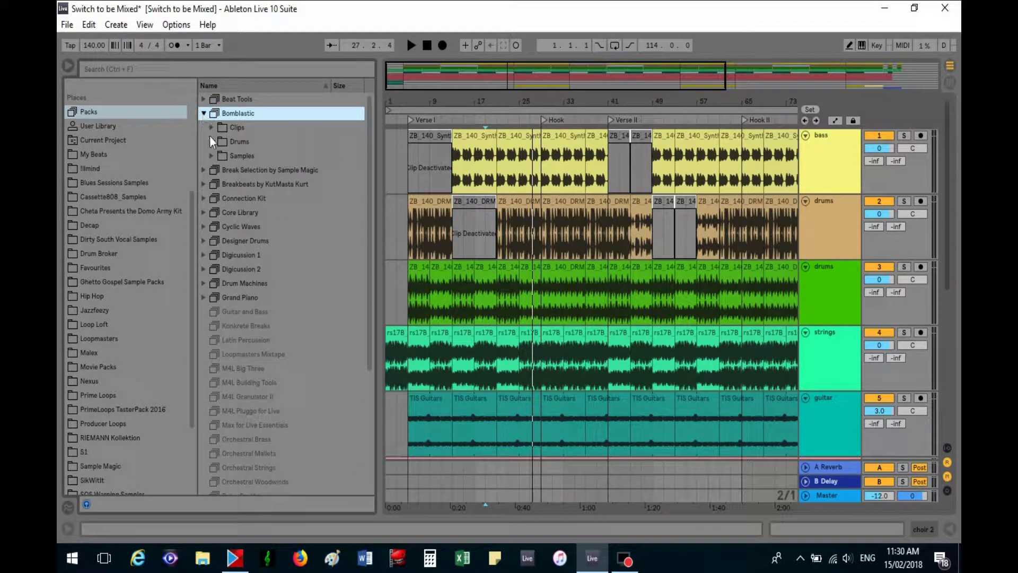
left_click(202, 173)
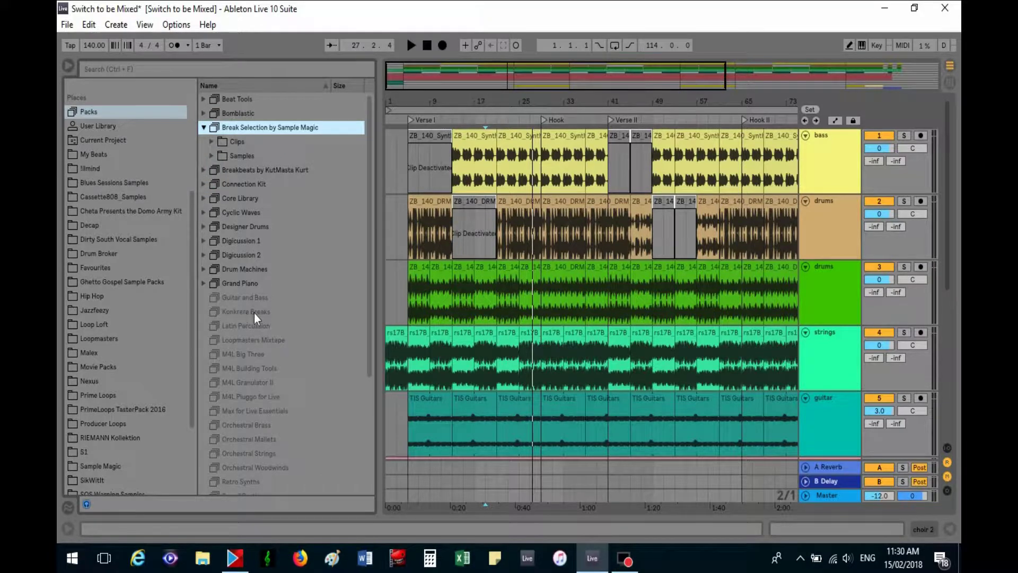
scroll(262, 313, "down", 3)
Step: Select the Orchestral Strings and Orchestral Brass packs
left_click(245, 367)
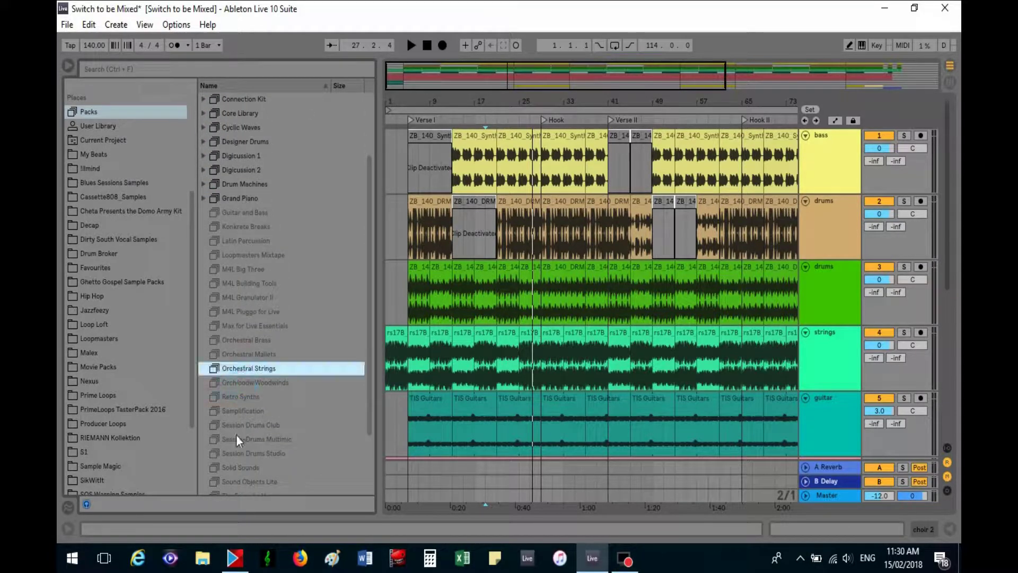
left_click(300, 340)
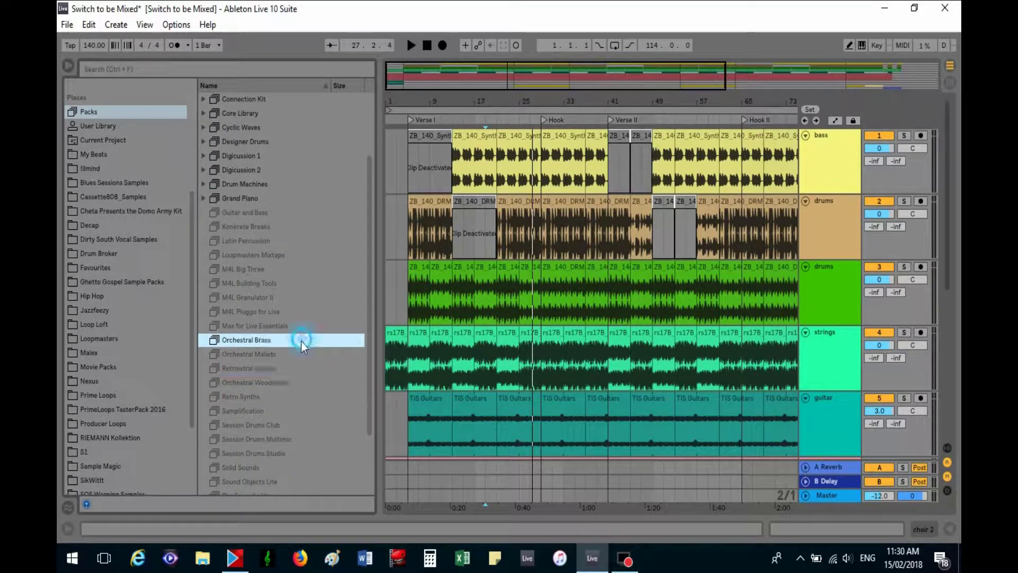
left_click(256, 366)
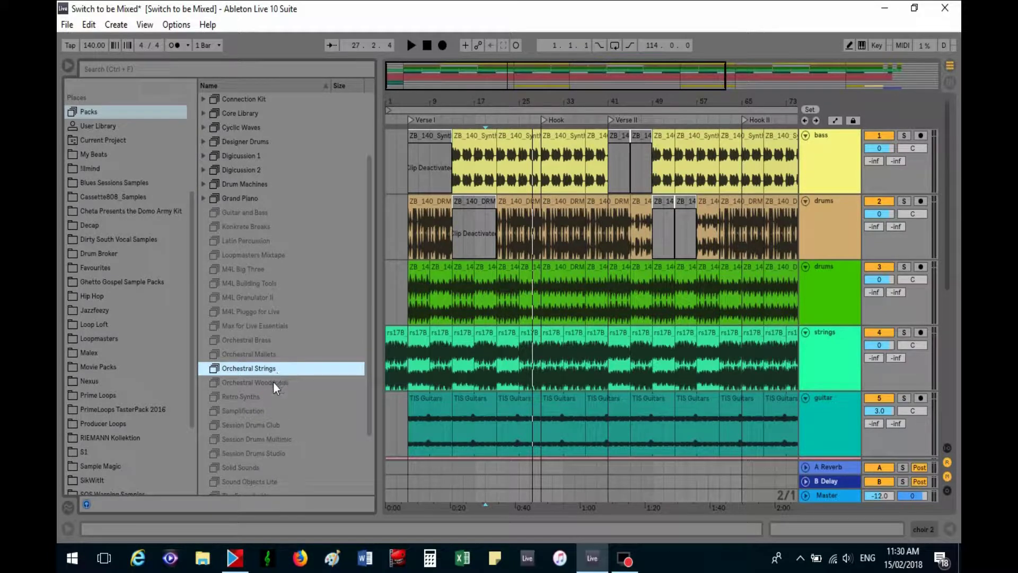
scroll(281, 231, "up", 2)
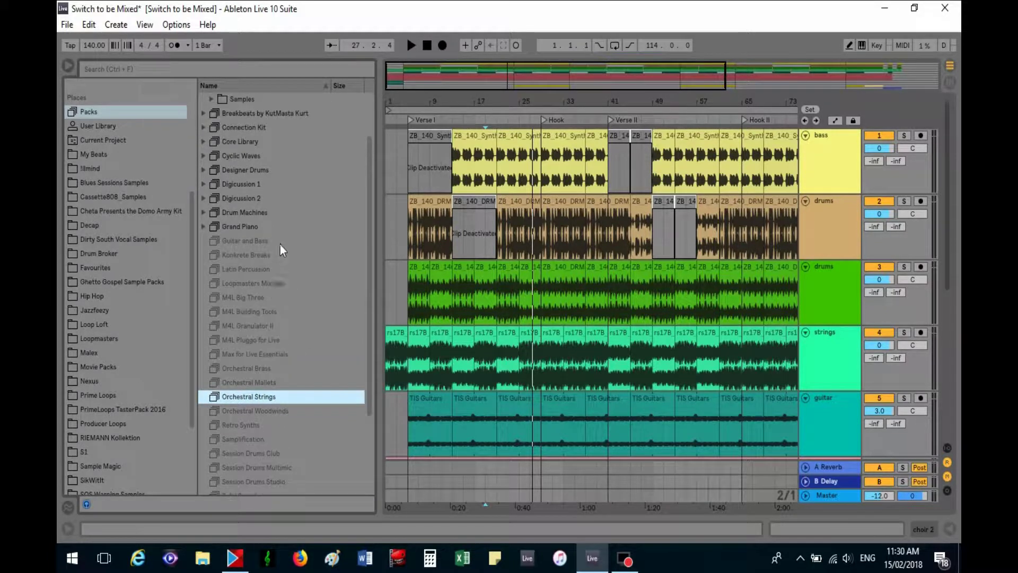
Step: Expand Grand Piano, explore its Sounds and Hybrid presets, then collapse them
left_click(201, 227)
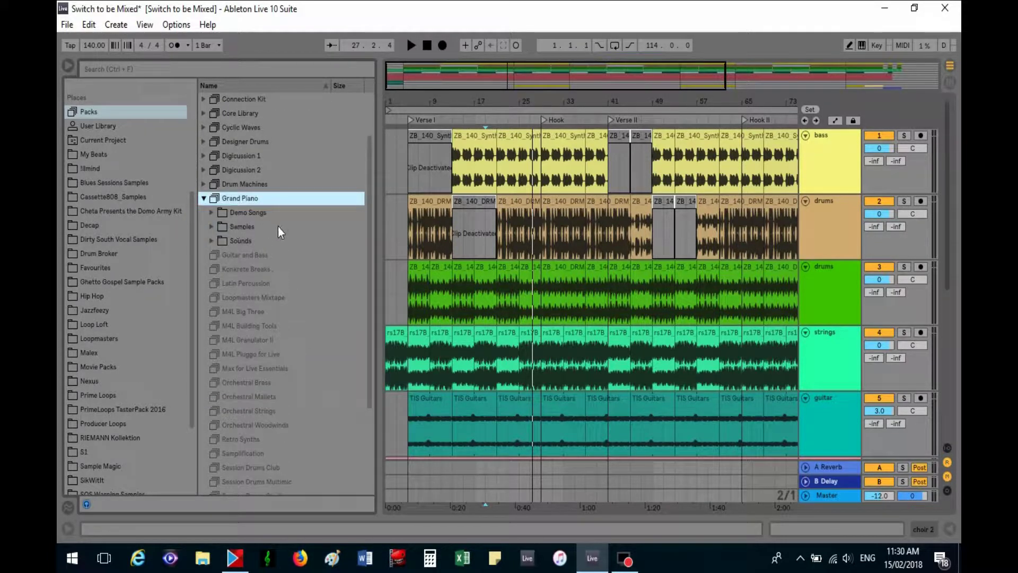
left_click(211, 241)
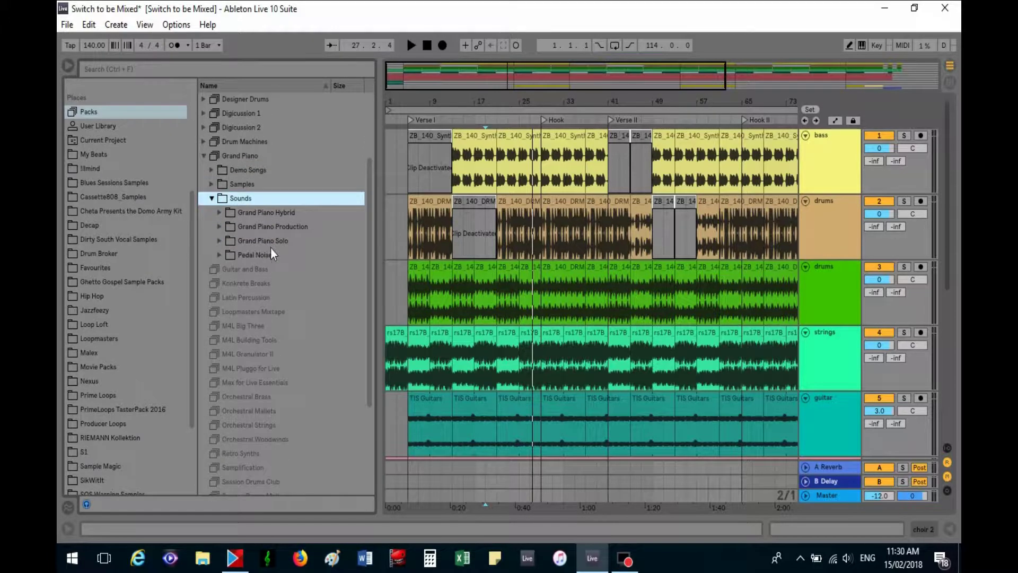
left_click(219, 213)
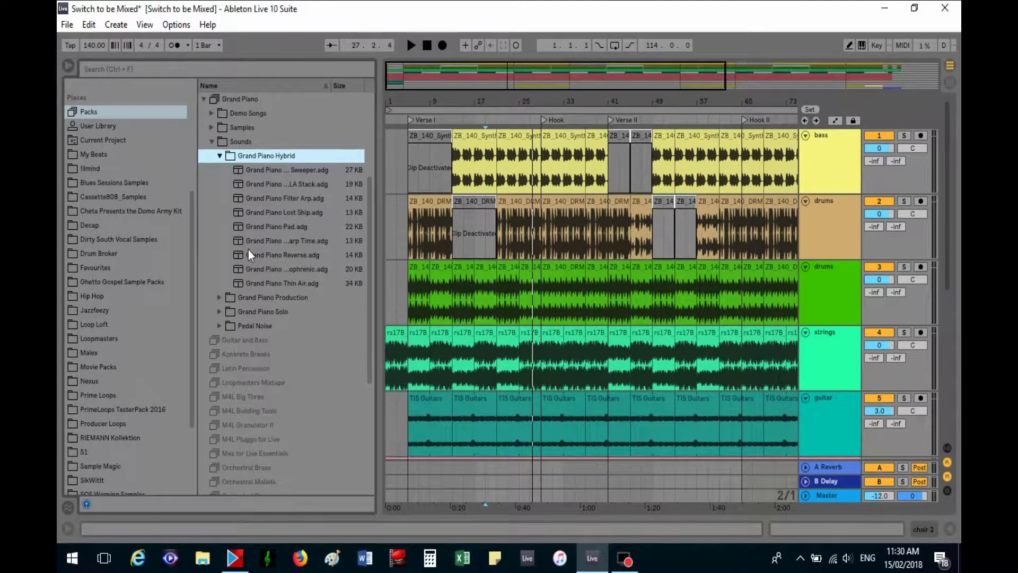
left_click(218, 157)
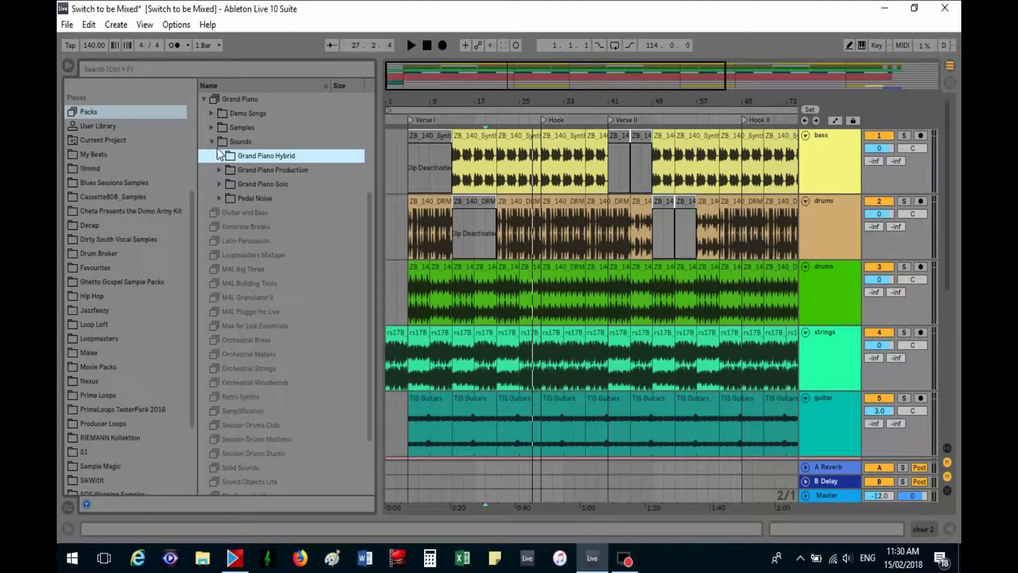
left_click(214, 145)
left_click(210, 99)
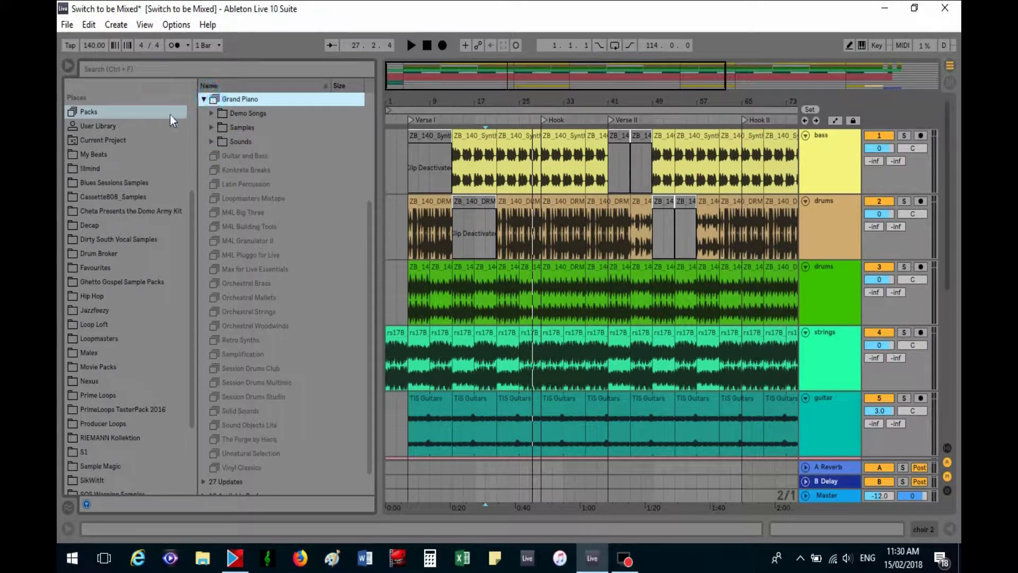
scroll(104, 166, "down", 1)
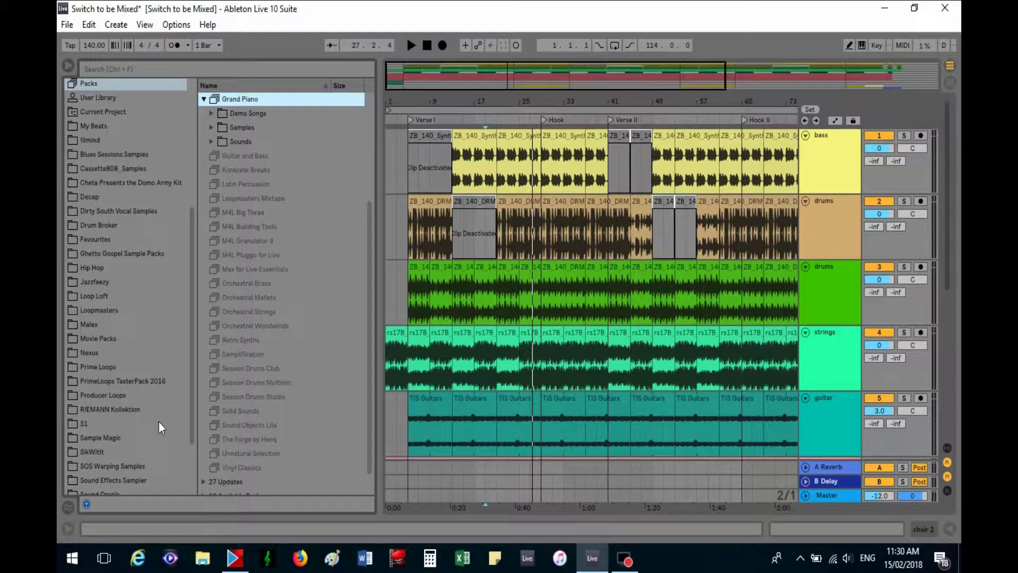
Step: Browse the BLAP-KIT collection and the Blues Sessions Samples files
left_click(91, 140)
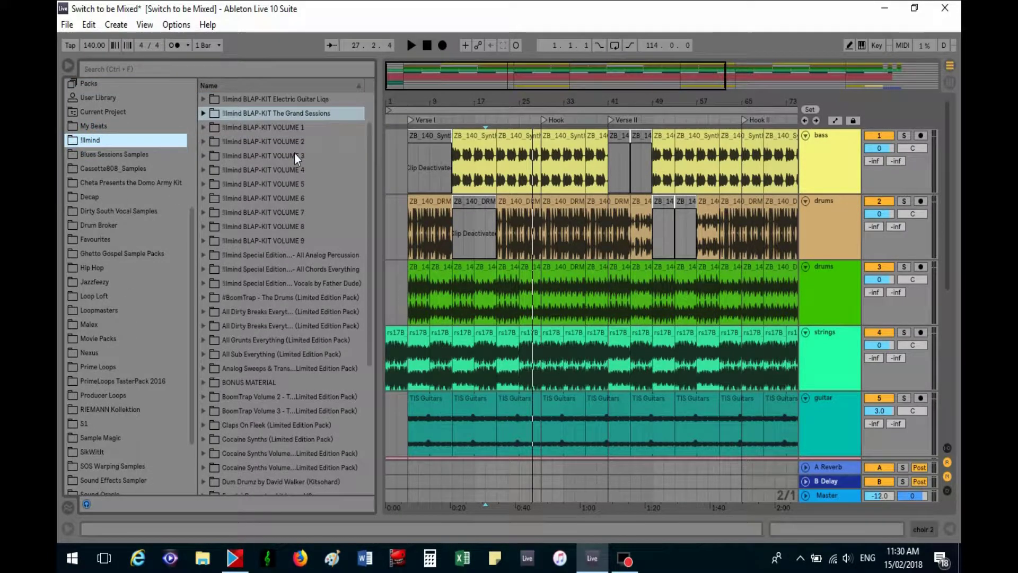
scroll(295, 153, "down", 5)
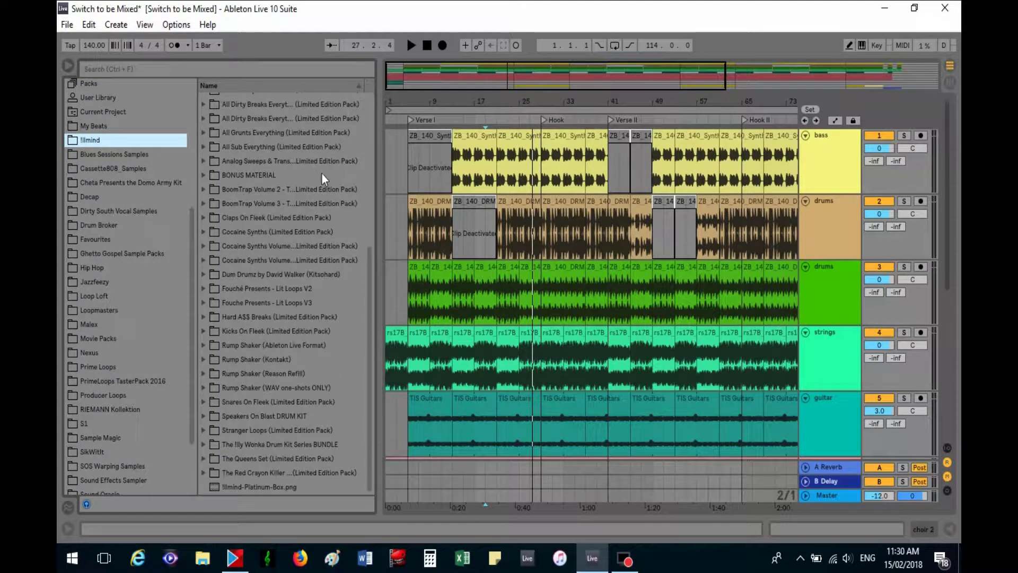
scroll(326, 186, "up", 5)
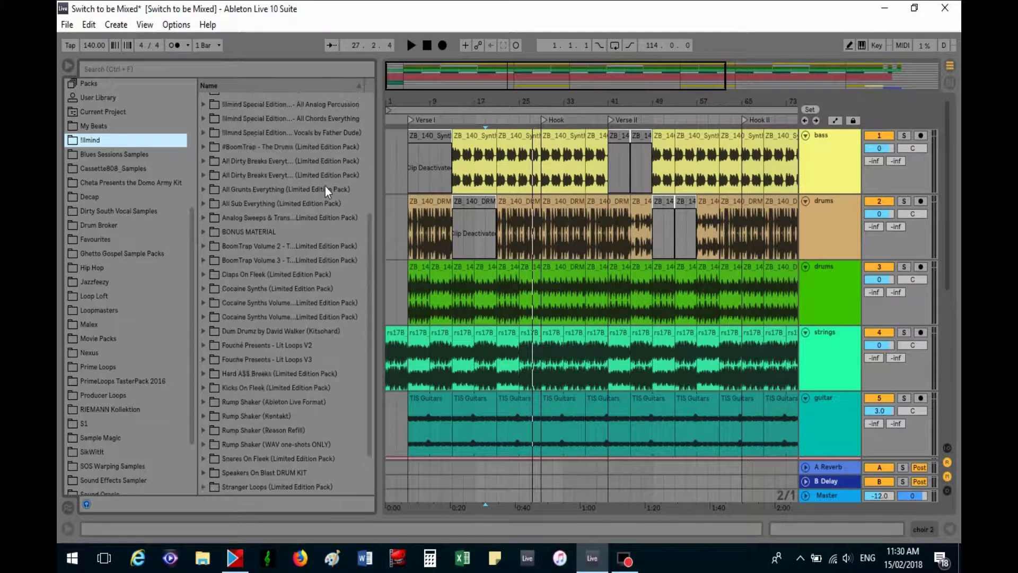
left_click(105, 154)
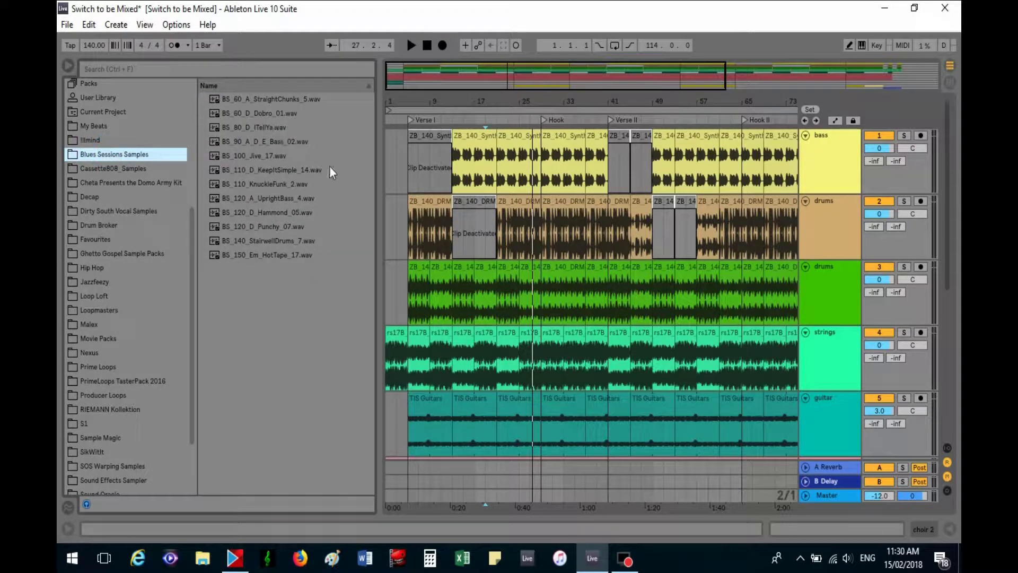
scroll(153, 196, "down", 2)
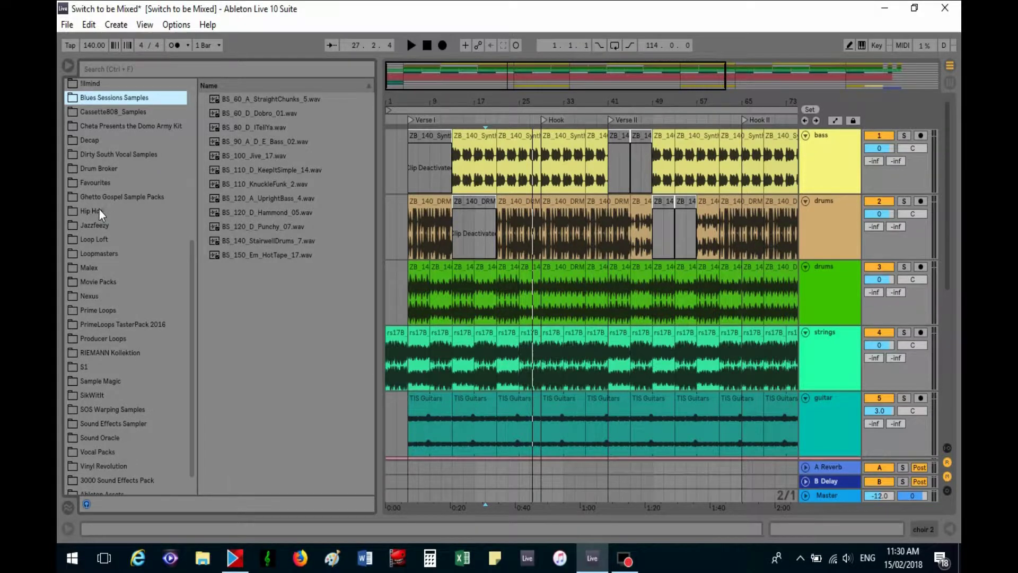
Step: Explore the Hip Hop folders, Golden Era Hip Hop XXL and Hip Hop Horns, then Ghetto Gospel
left_click(99, 211)
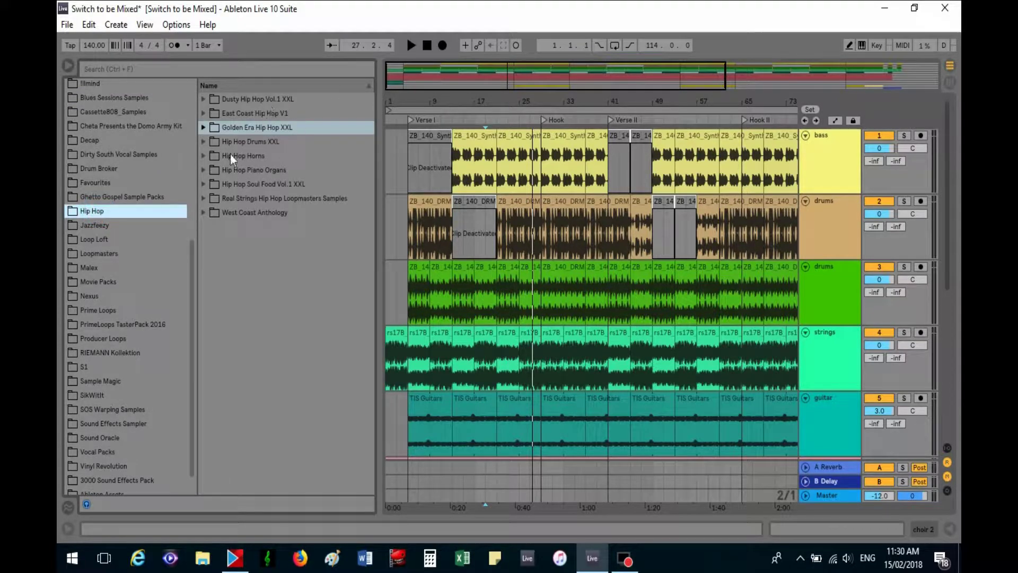
left_click(205, 128)
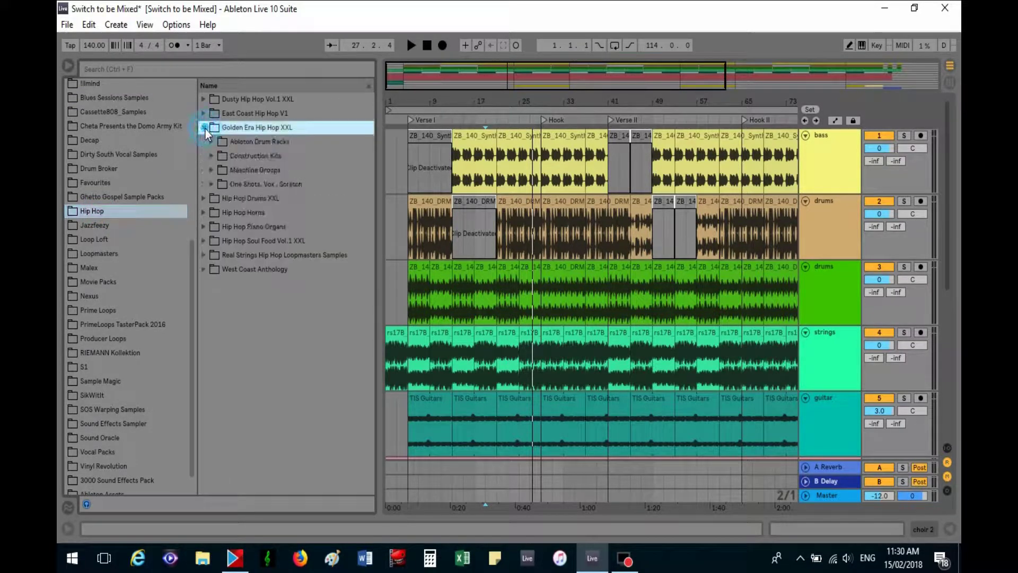
left_click(205, 203)
left_click(201, 173)
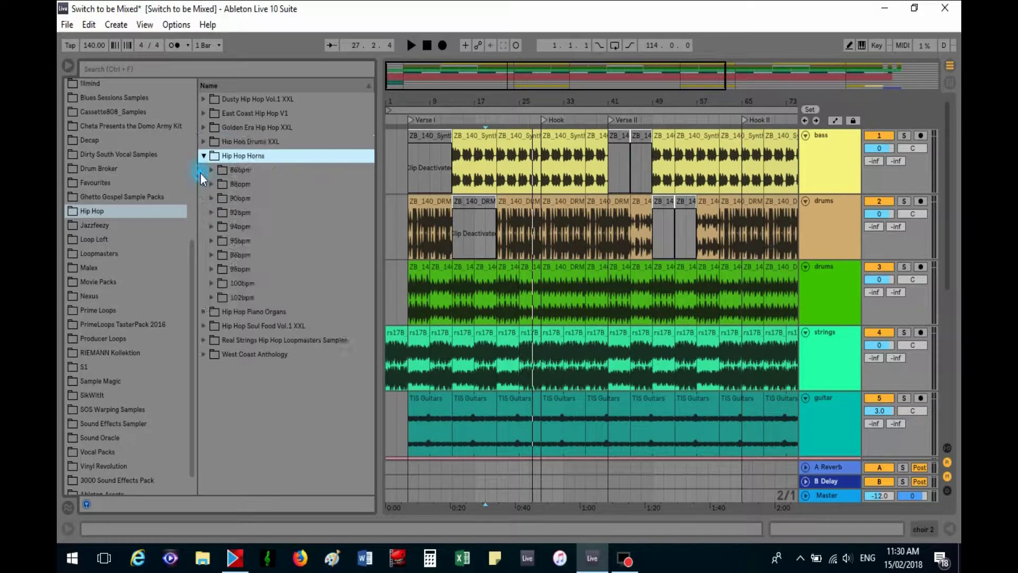
left_click(163, 195)
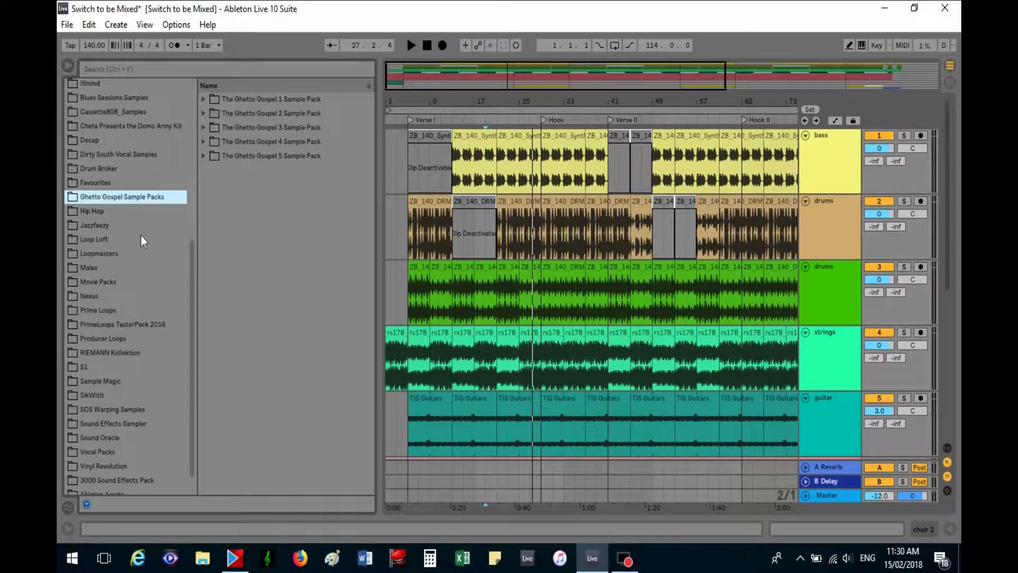
scroll(128, 235, "down", 2)
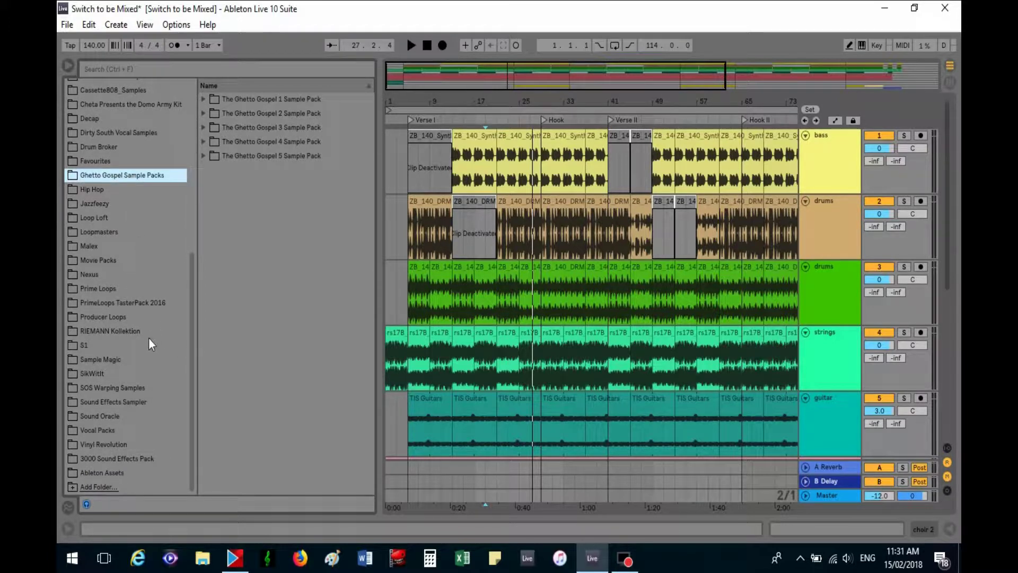
Step: Open Movie Packs and browse Movie Dialogue Vol 1's Keep Off The Grass wav files
left_click(107, 264)
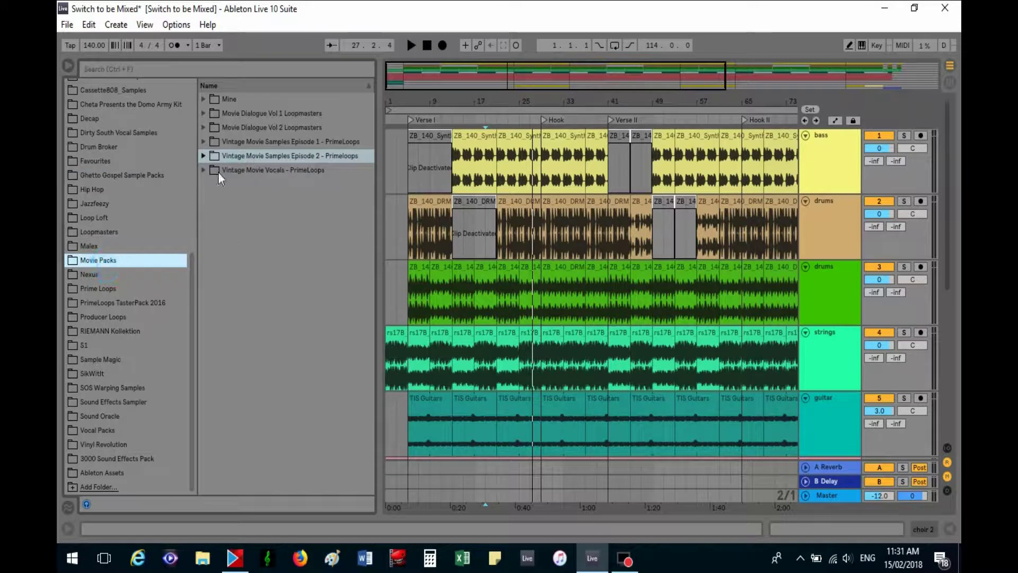
left_click(203, 115)
left_click(211, 142)
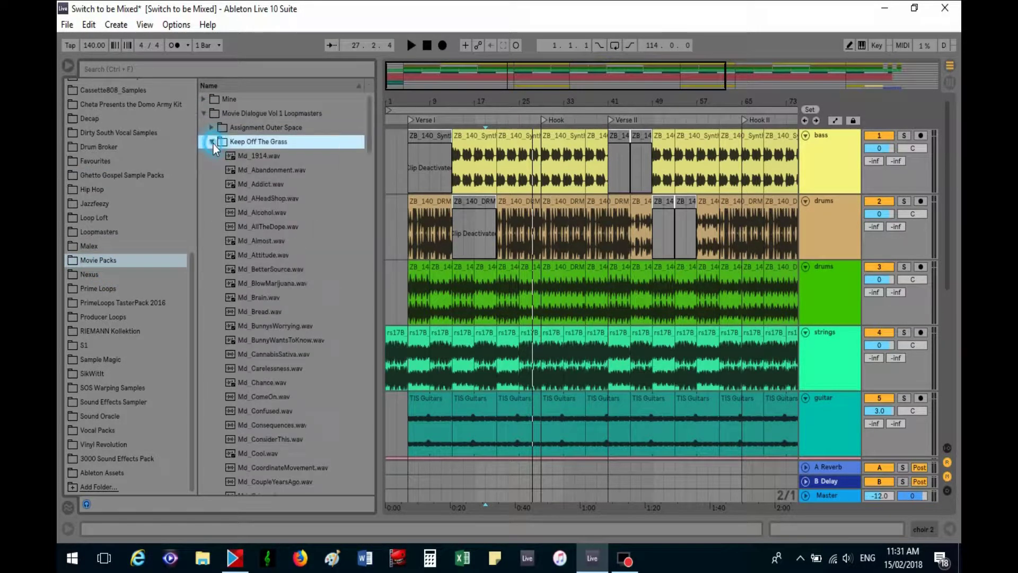
scroll(323, 244, "down", 2)
scroll(329, 238, "up", 2)
left_click(211, 142)
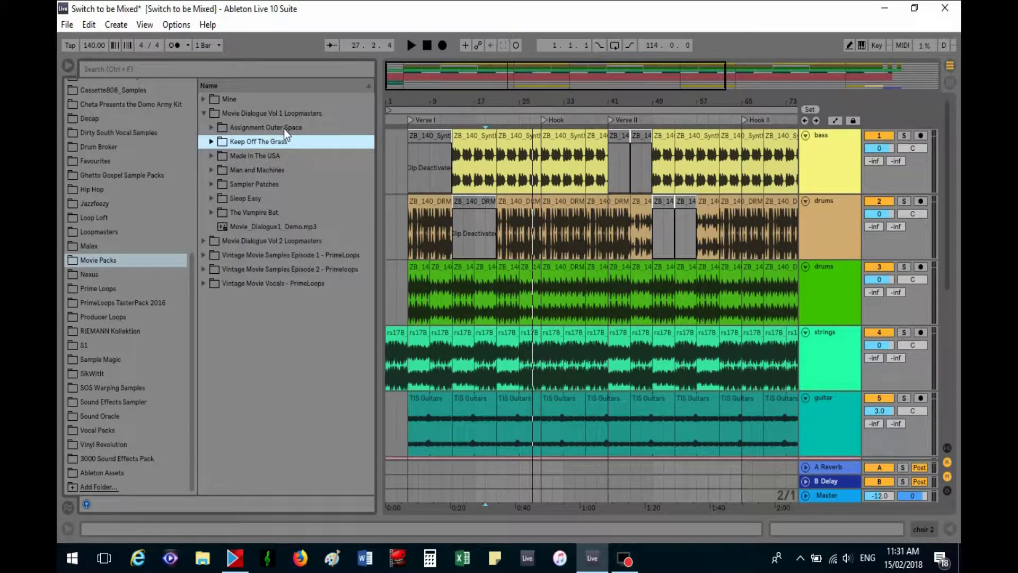
Step: Expand Movie Dialogue Vol 2 and the Vintage Movie packs, browsing InTheGroove's wav files
left_click(204, 241)
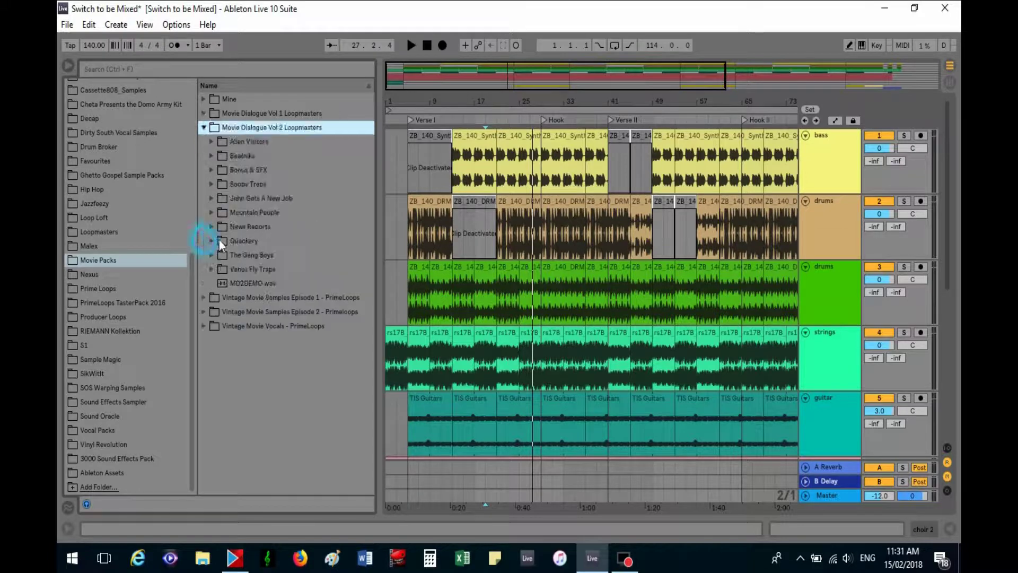
left_click(206, 299)
left_click(204, 326)
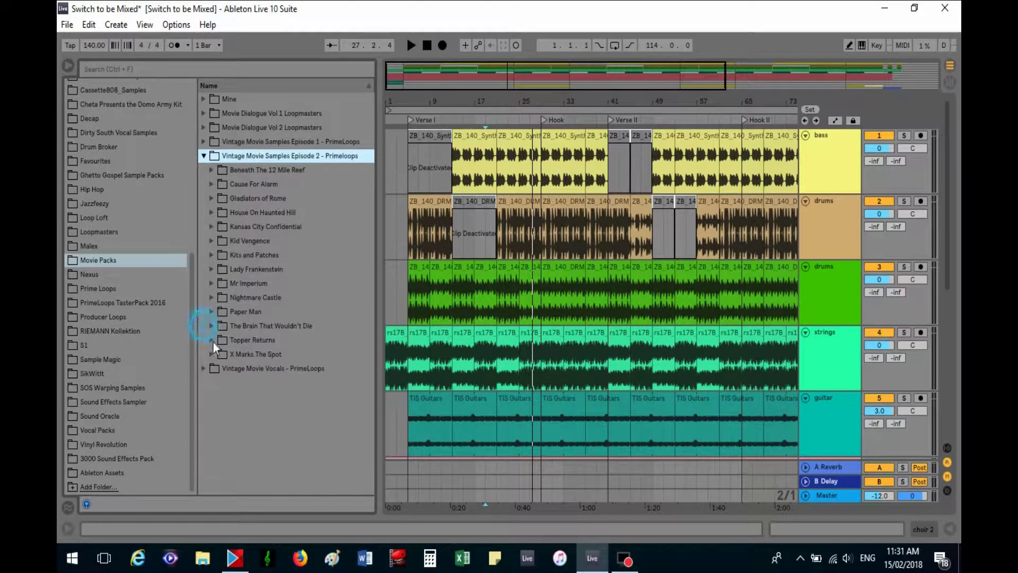
left_click(203, 368)
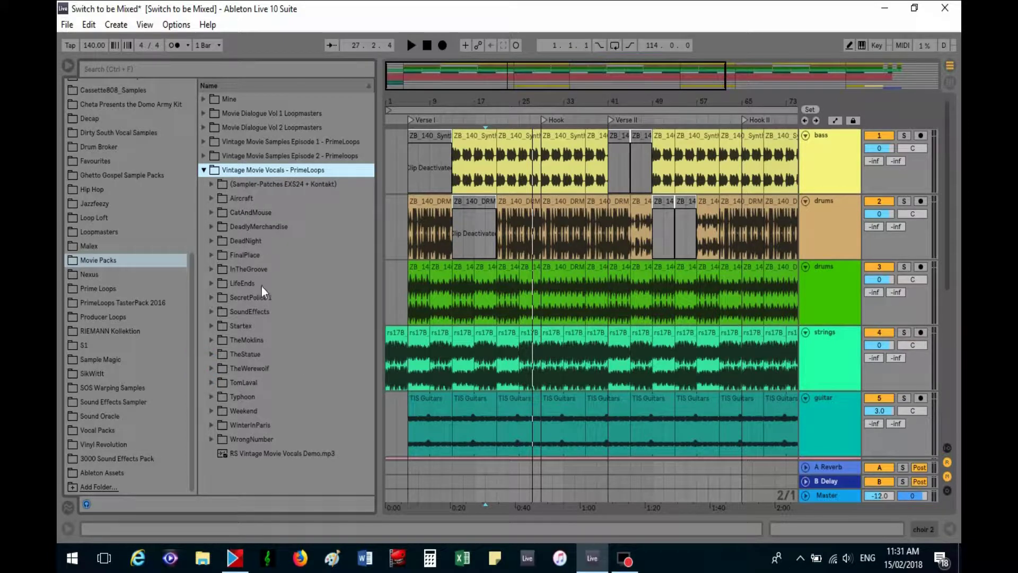
left_click(211, 269)
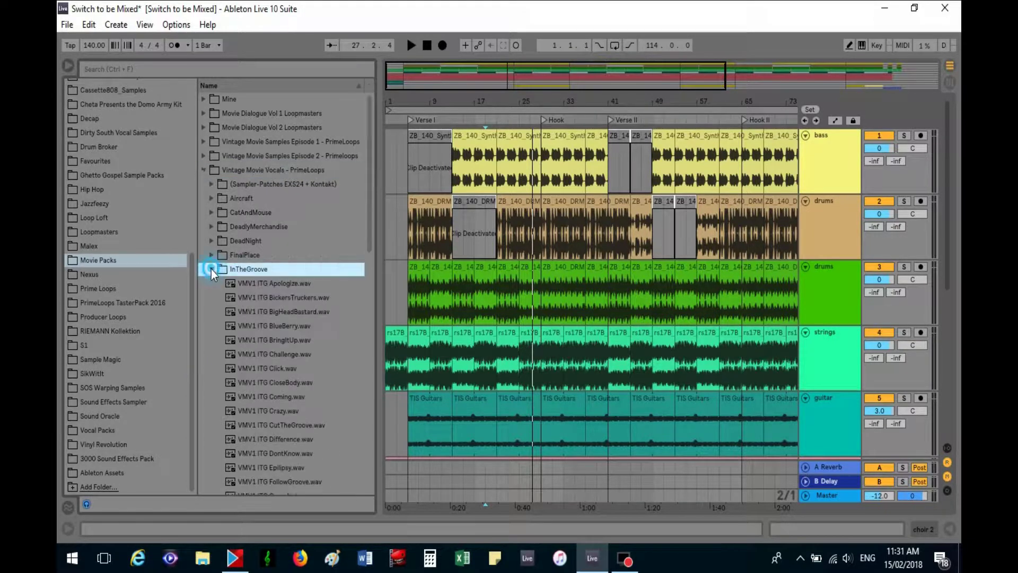
scroll(292, 268, "down", 5)
scroll(294, 244, "up", 4)
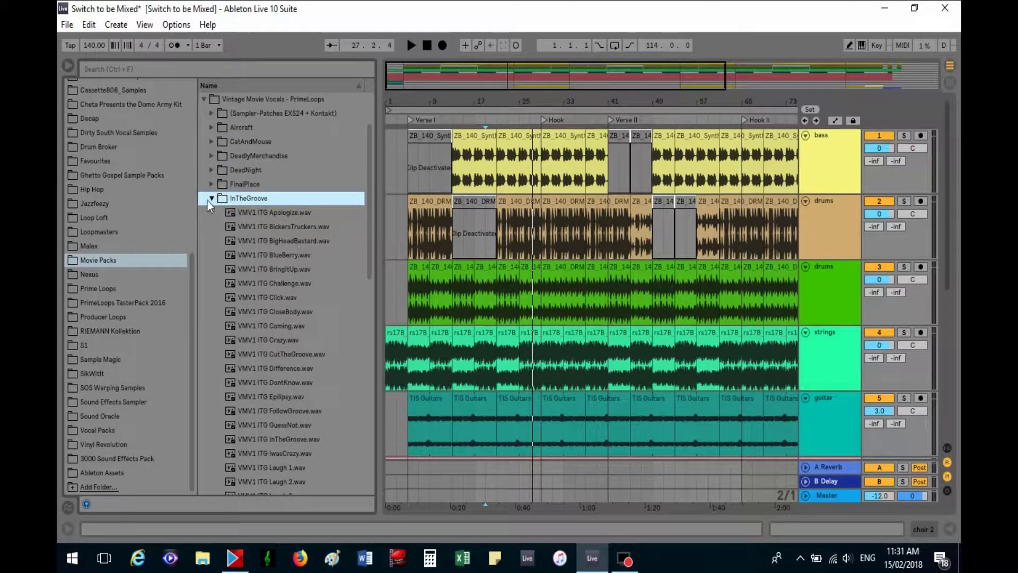
left_click(211, 200)
left_click(202, 169)
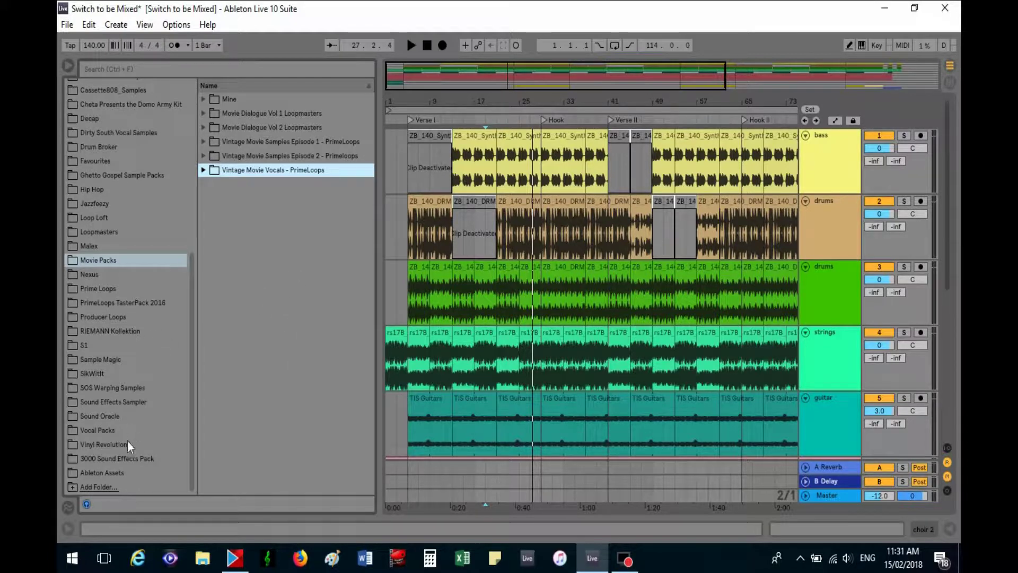
Step: List and scroll through the 3000 Sound Effects Pack's .wav files
left_click(135, 457)
scroll(243, 337, "down", 5)
scroll(279, 315, "down", 15)
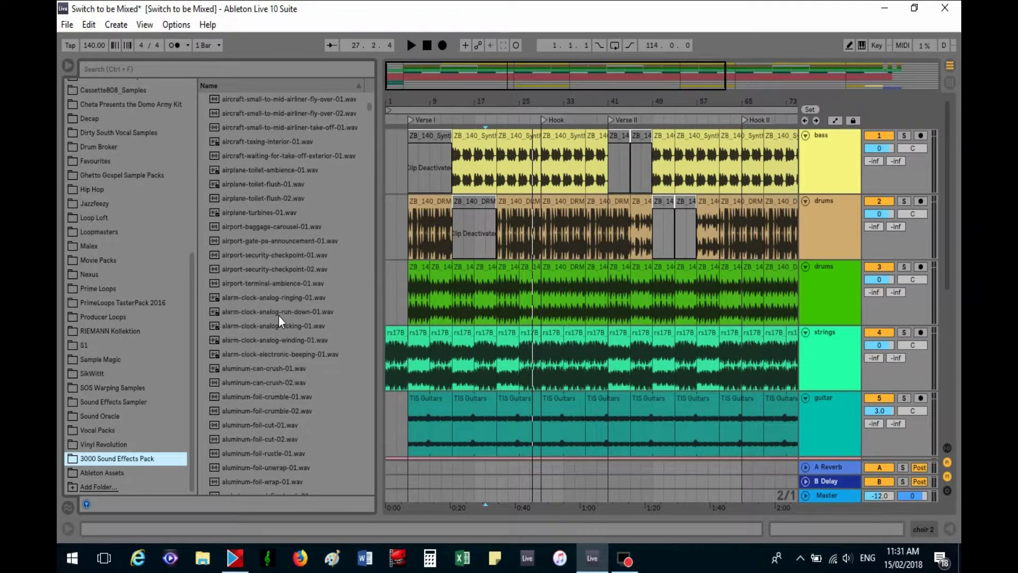
scroll(281, 271, "down", 5)
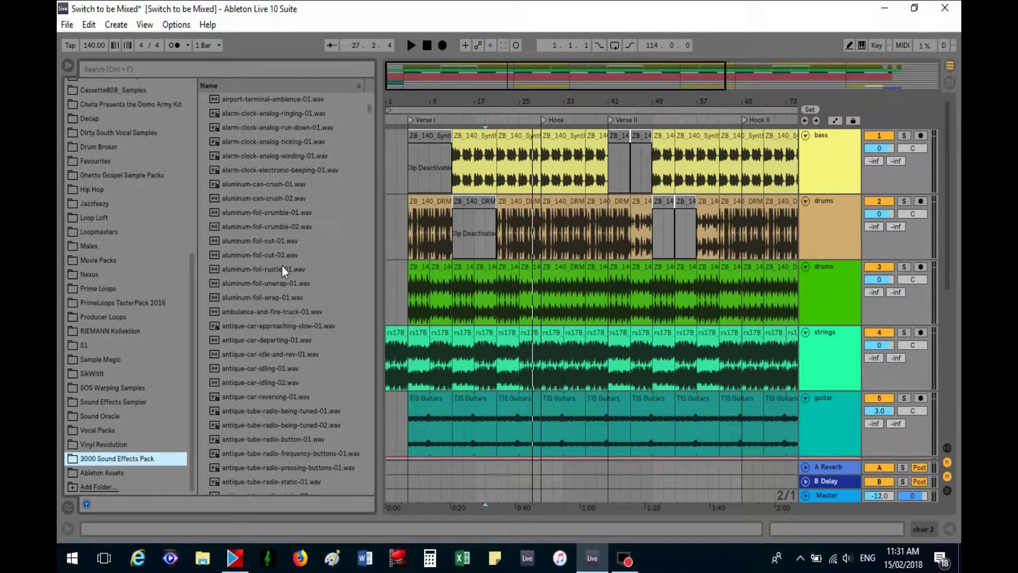
scroll(283, 275, "down", 1)
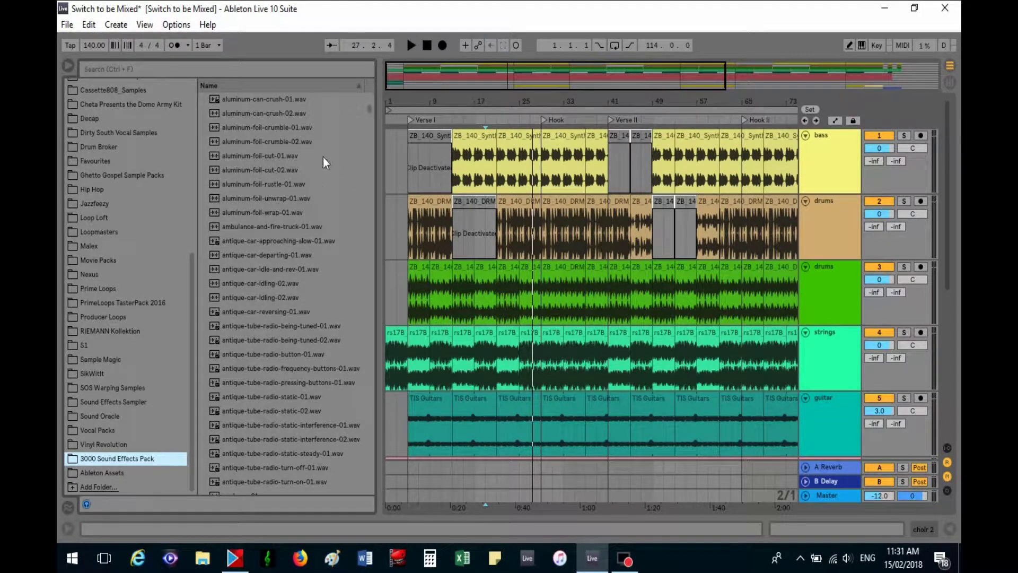
Step: Narrow the browser to Places, inspect two bass clips, and keep grid quantization at 1 Bar
left_click_drag(379, 142, 111, 175)
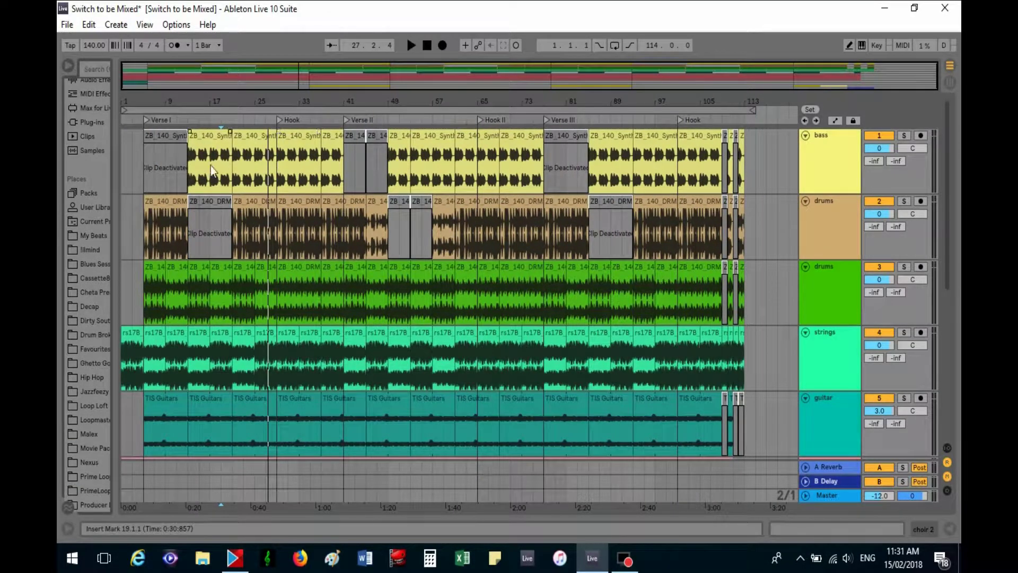
left_click(145, 168)
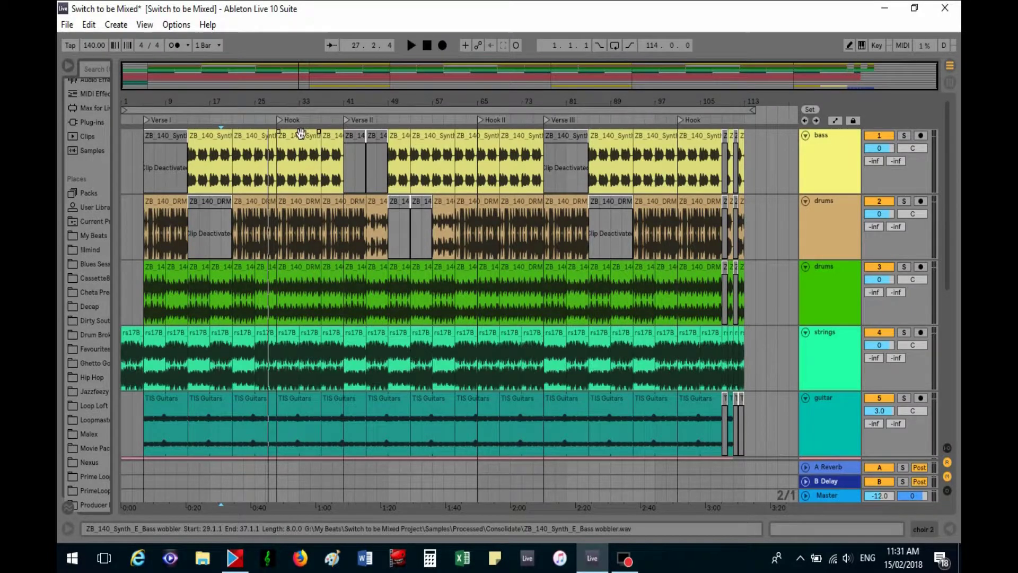
left_click(666, 153)
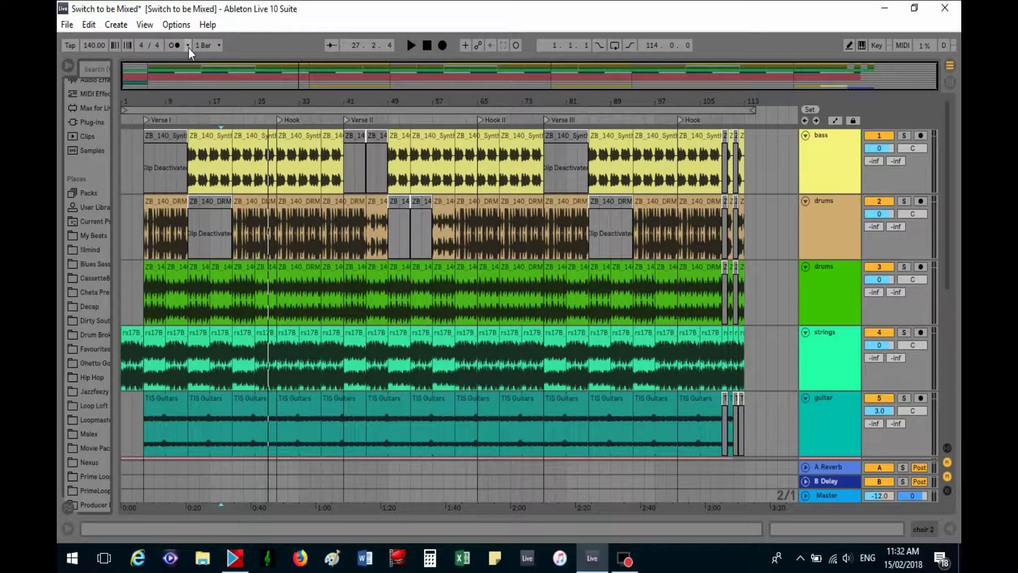
left_click(215, 46)
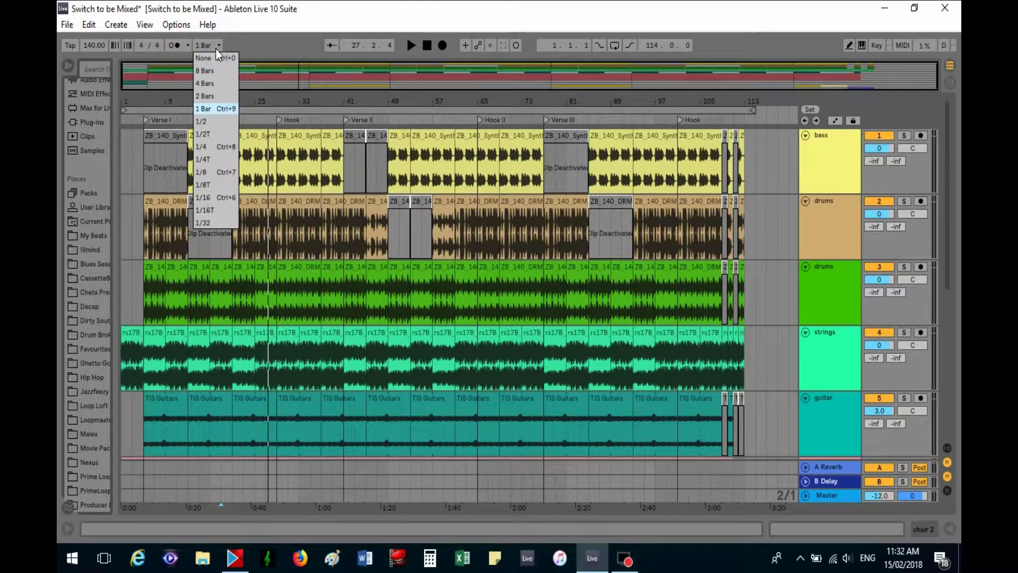
left_click(215, 50)
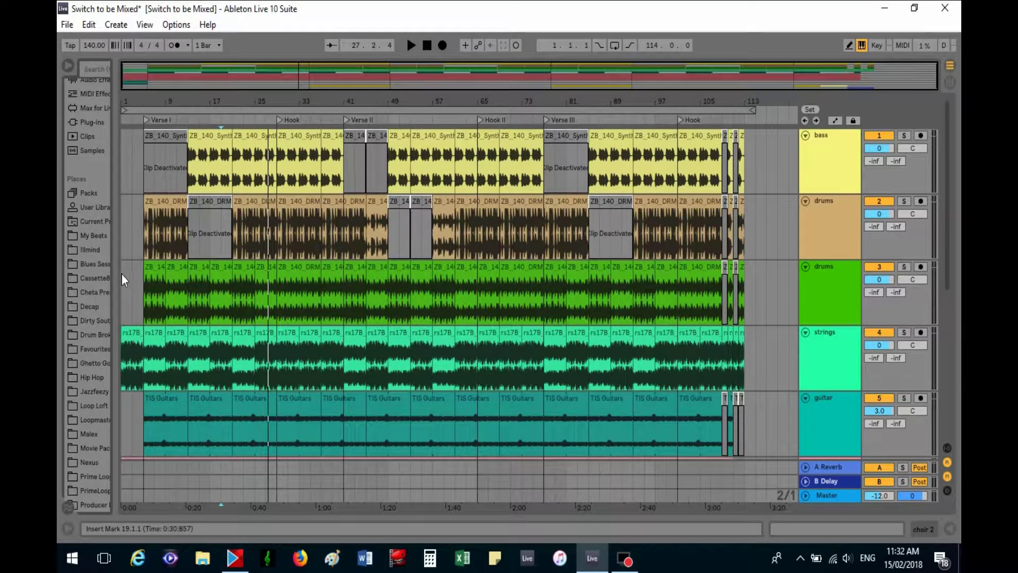
Step: Widen the browser to reveal its Name column and mark an insert point on the first pink track
left_click_drag(116, 271, 213, 269)
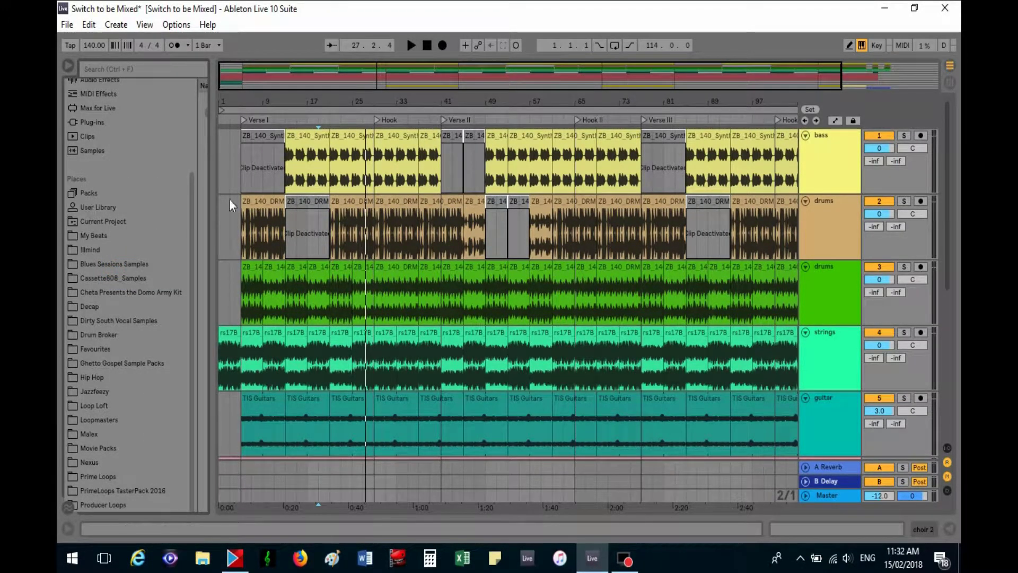
left_click_drag(192, 198, 176, 141)
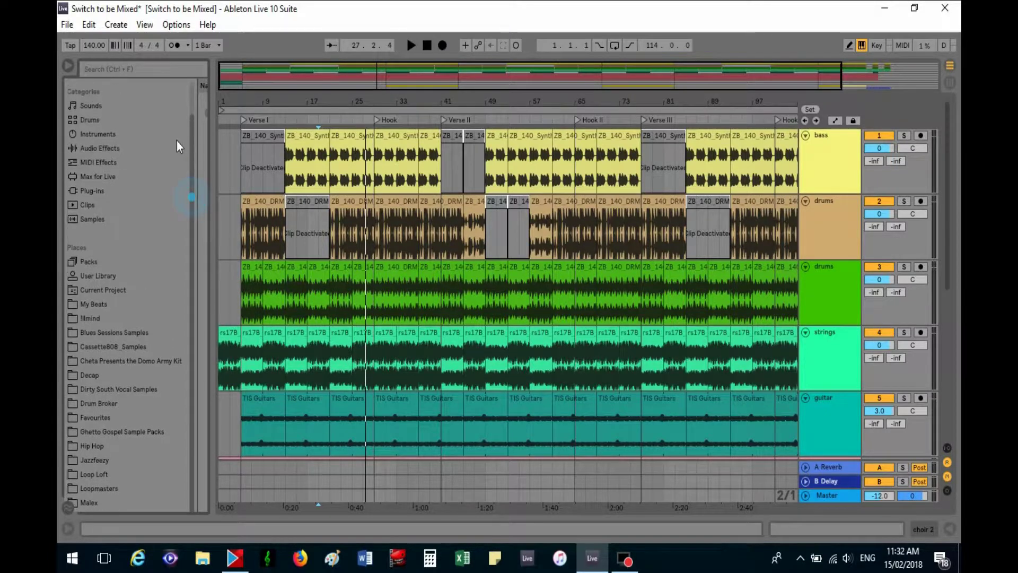
left_click(215, 148)
left_click_drag(248, 146, 251, 147)
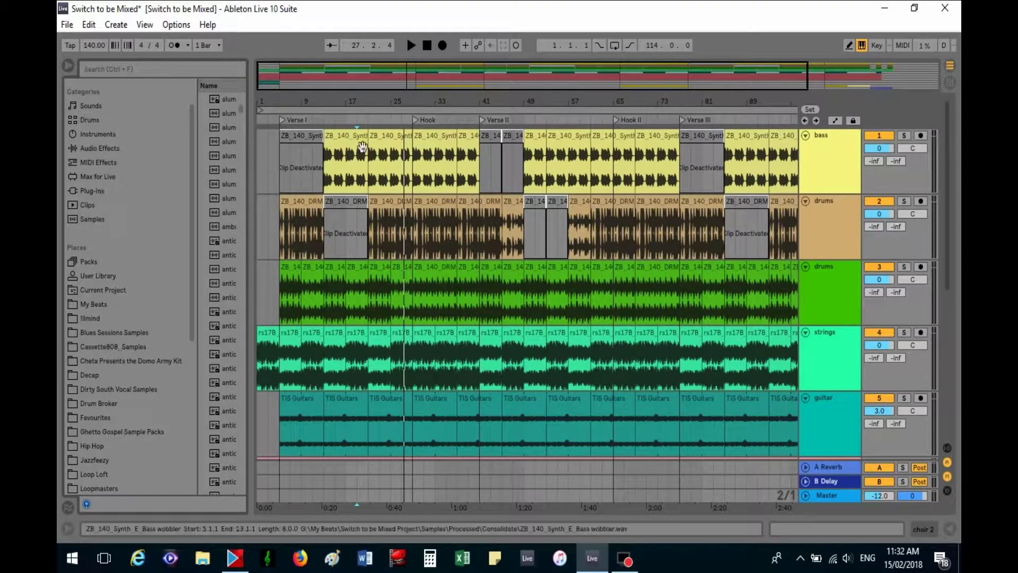
scroll(511, 308, "down", 3)
scroll(512, 313, "down", 8)
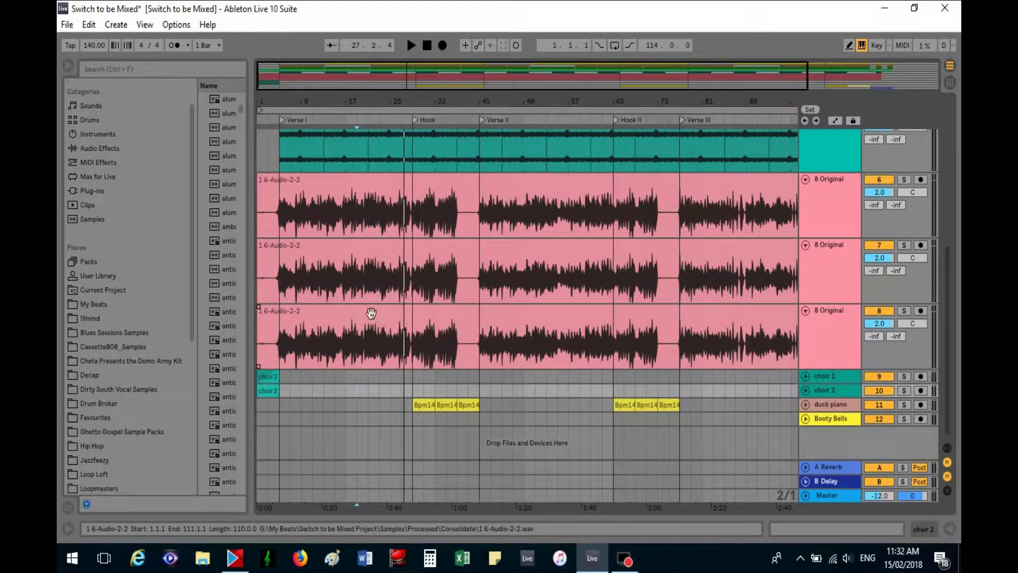
left_click(374, 206)
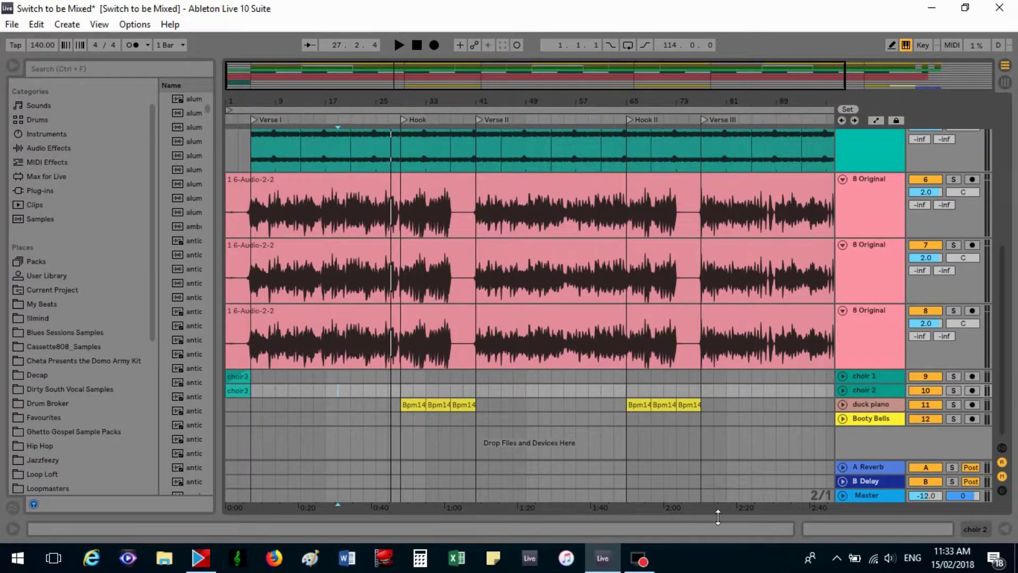
Step: Open the detail view, time-select bars 59–73, and toggle the Info View off and back on
left_click_drag(705, 520, 679, 411)
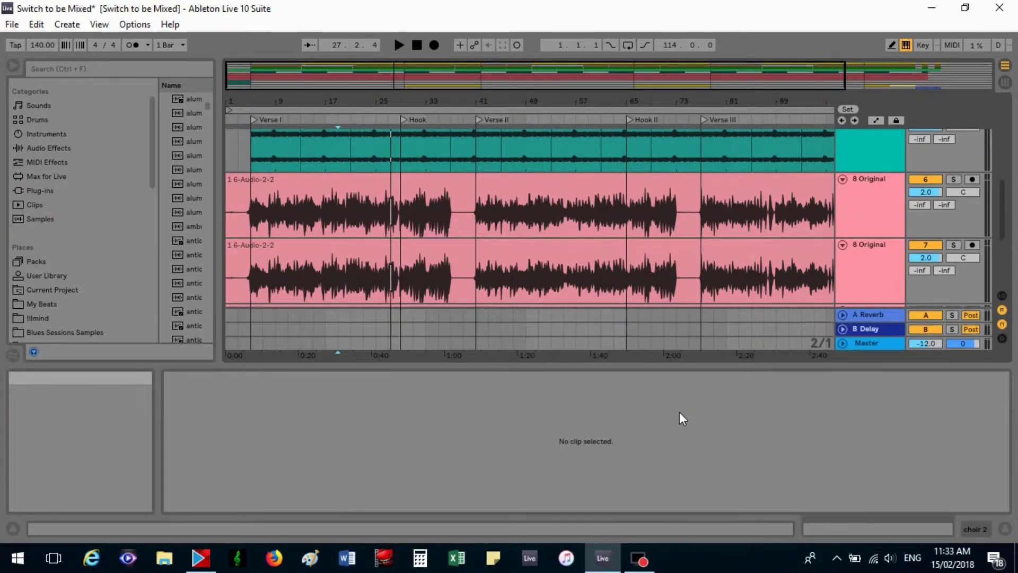
left_click(647, 99)
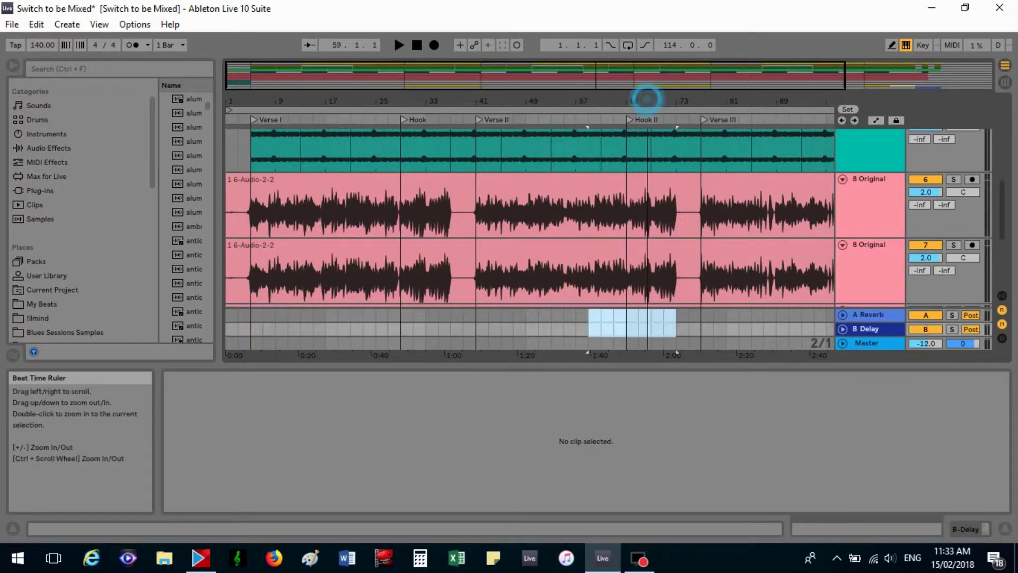
left_click_drag(647, 99, 503, 99)
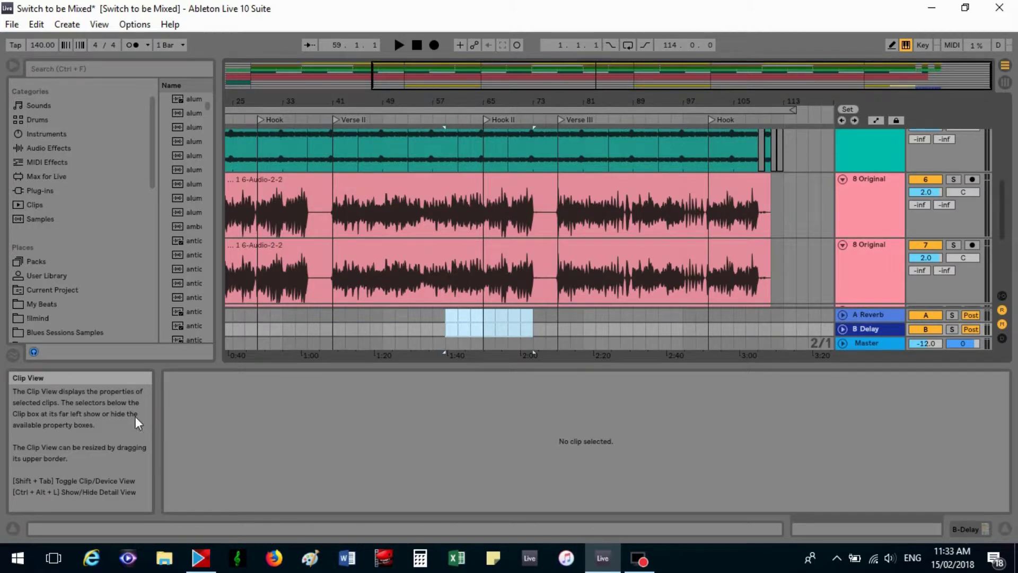
left_click(12, 528)
left_click(13, 528)
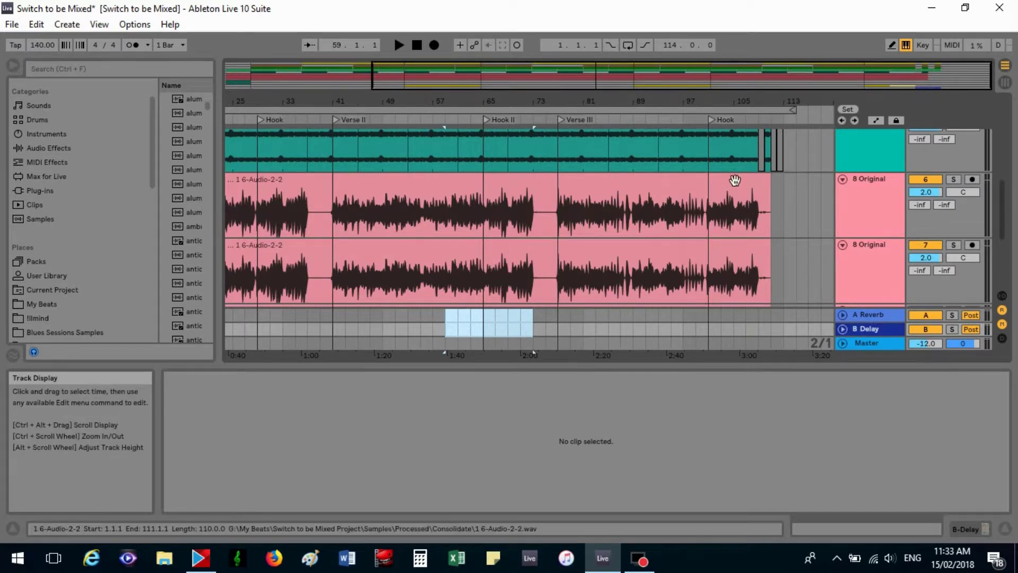
Step: Deactivate track 7 (8 Original), then solo it
scroll(786, 218, "down", 3)
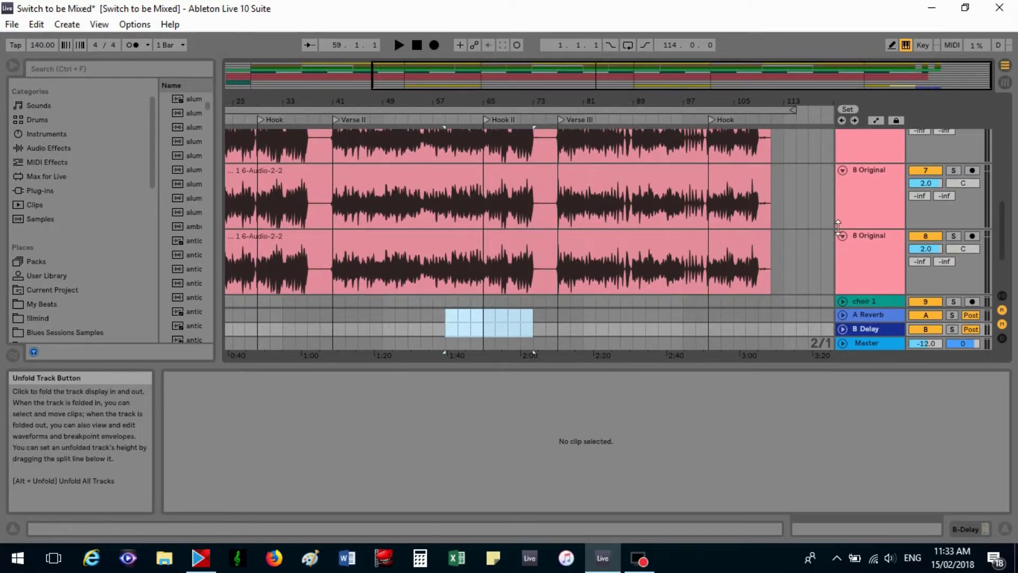
left_click(931, 169)
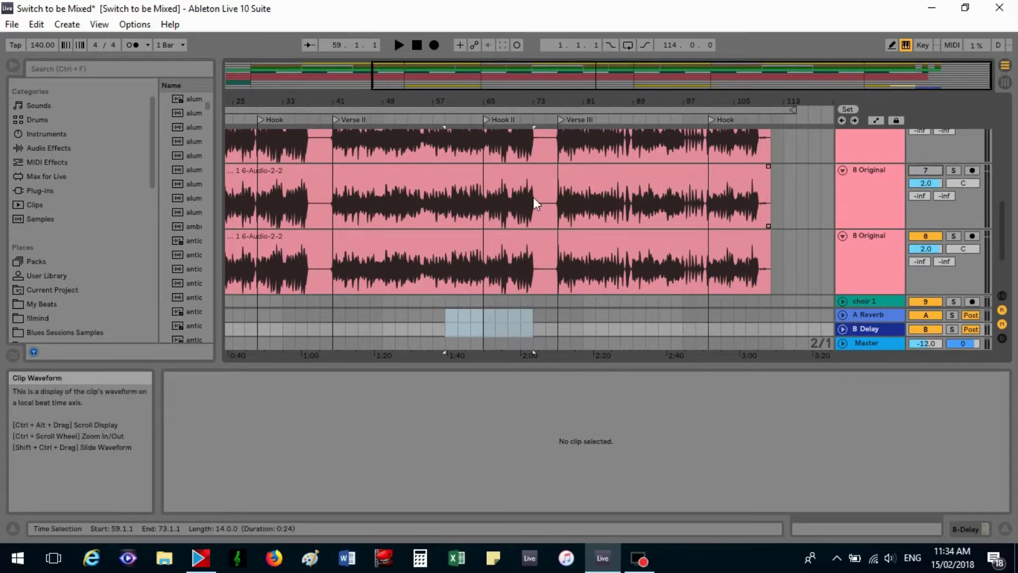
left_click(952, 170)
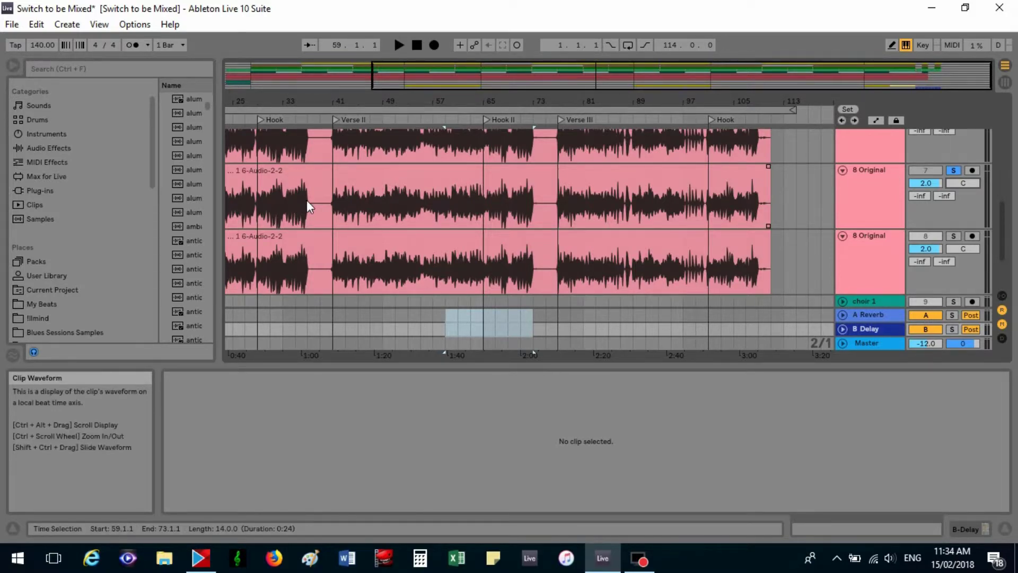
Step: In the Session mixer, pan the drums track right and unsolo track 7
left_click(1004, 86)
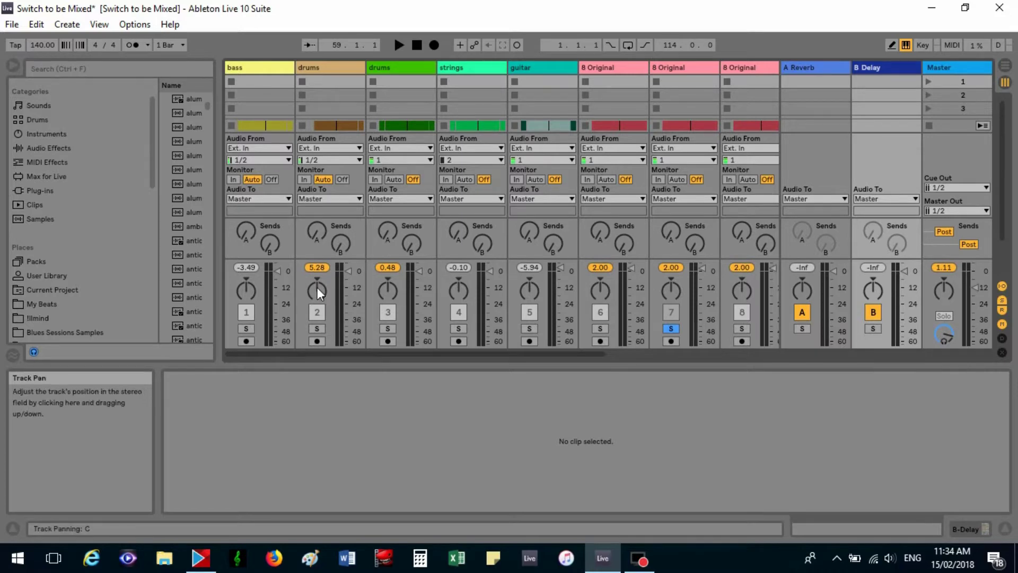
mouse_move(317, 287)
left_mouse_down()
mouse_move(317, 272)
mouse_move(317, 287)
left_mouse_up()
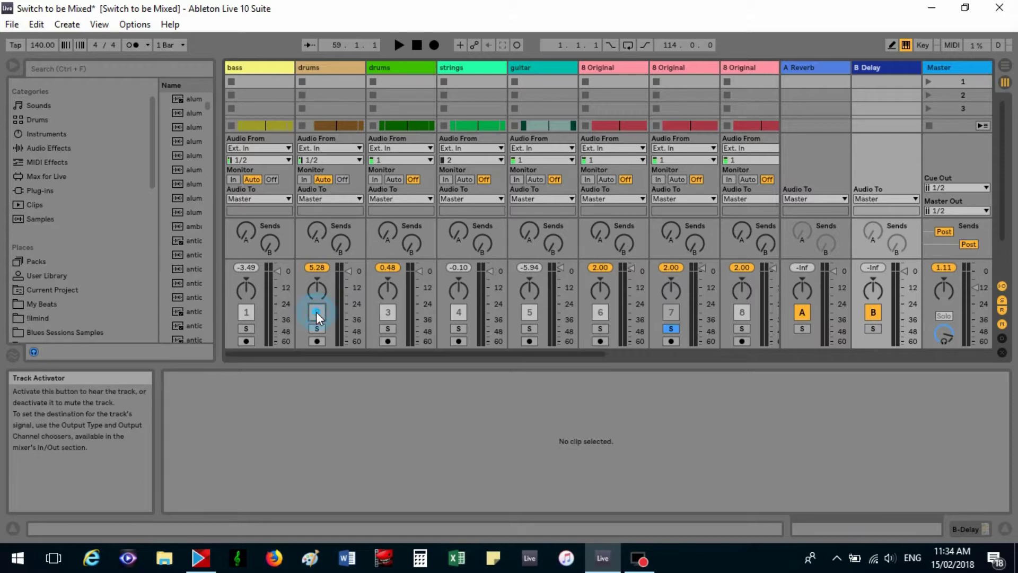
left_click(672, 329)
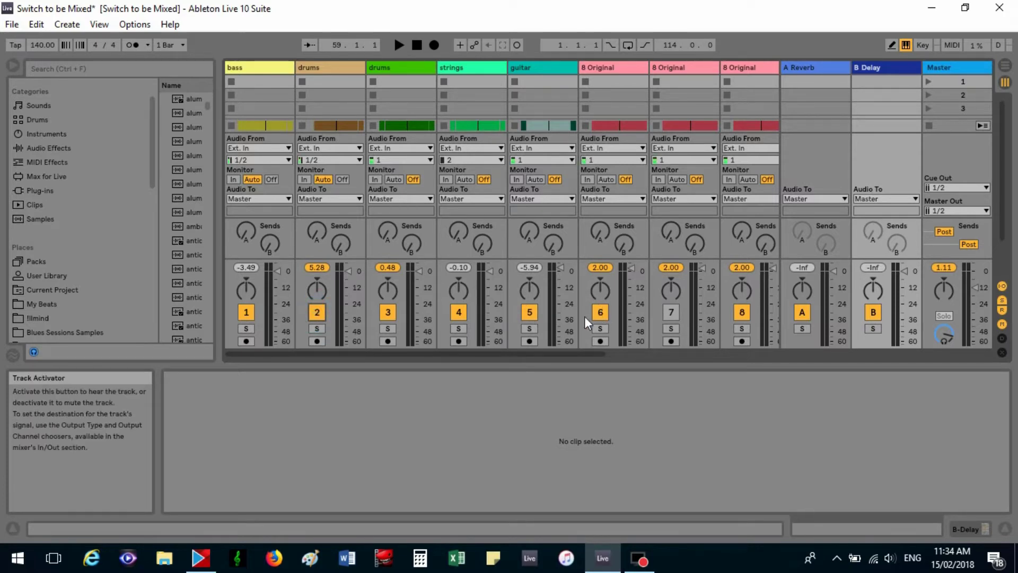
Step: Mute, solo, unsolo, then reactivate drums track 2
left_click(317, 312)
left_click(316, 329)
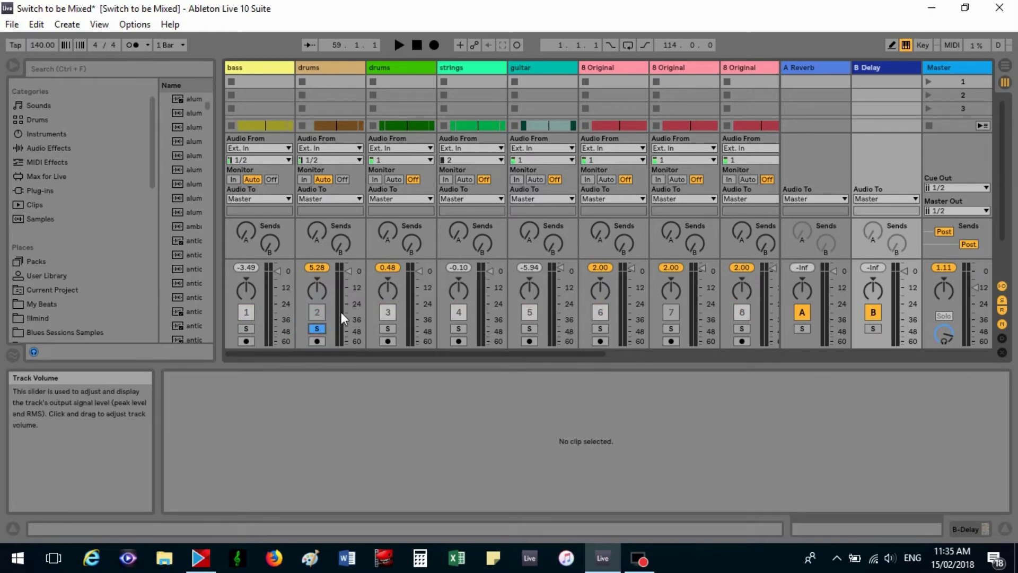
left_click(320, 329)
left_click(317, 314)
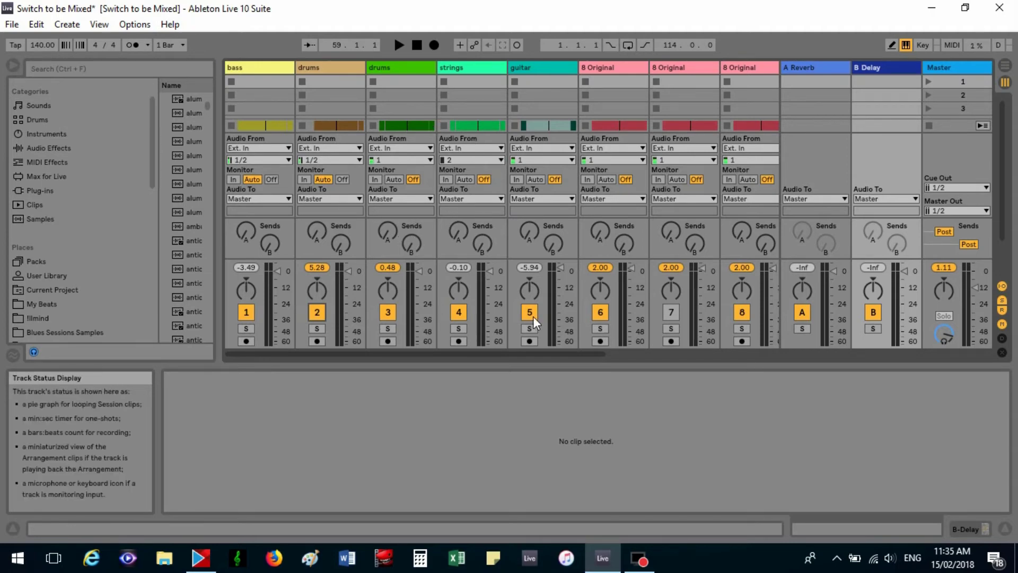
Step: Return to Arrangement View, close the detail and info panels, and scroll the tracks
left_click(1005, 65)
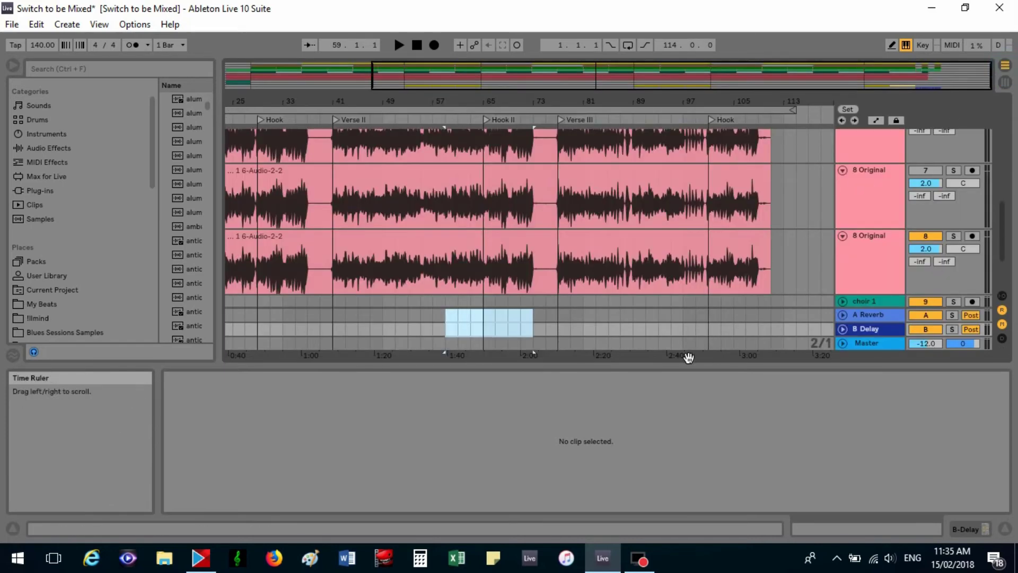
left_click(684, 365)
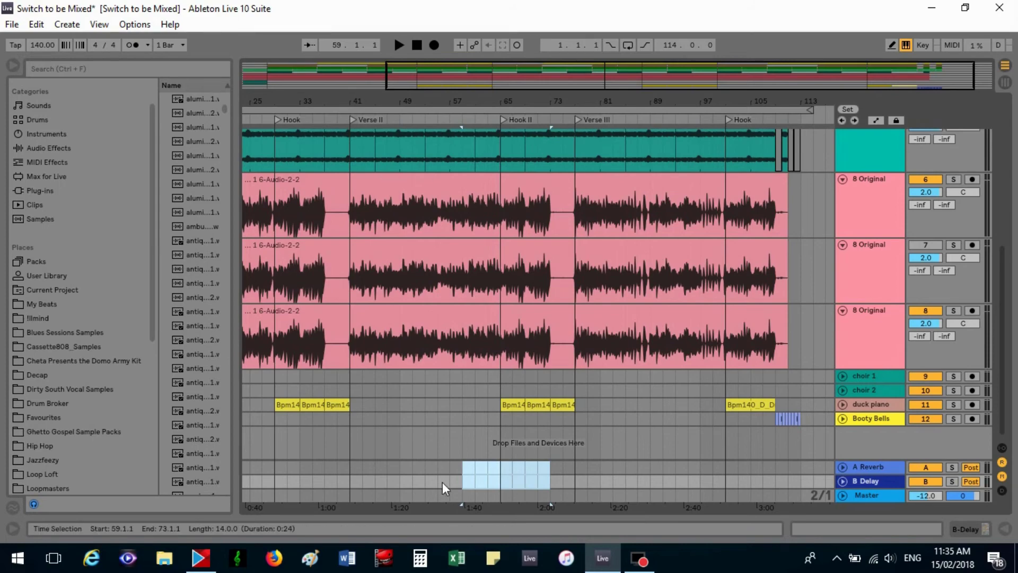
scroll(588, 301, "up", 5)
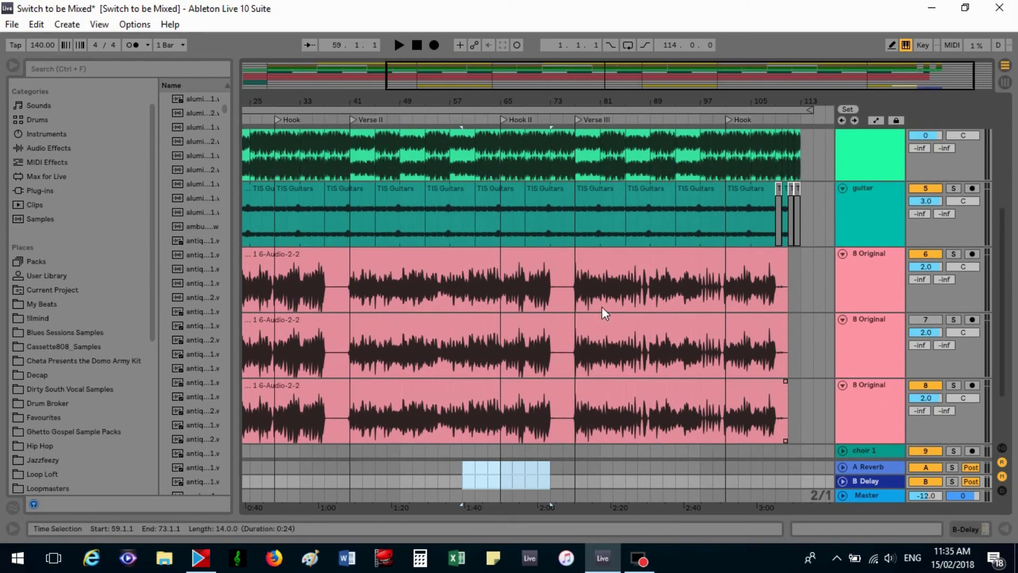
scroll(453, 256, "down", 3)
scroll(453, 257, "down", 3)
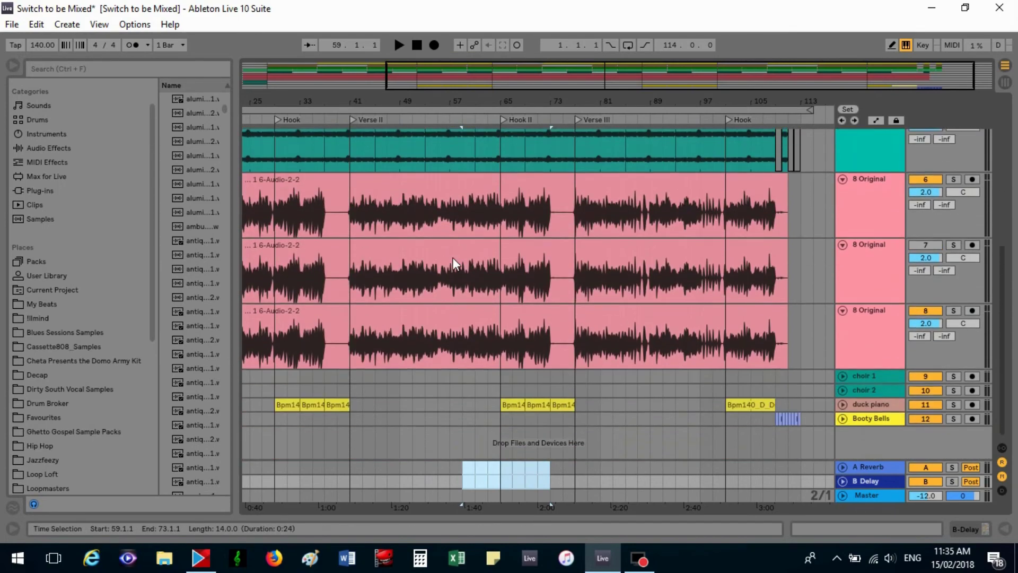